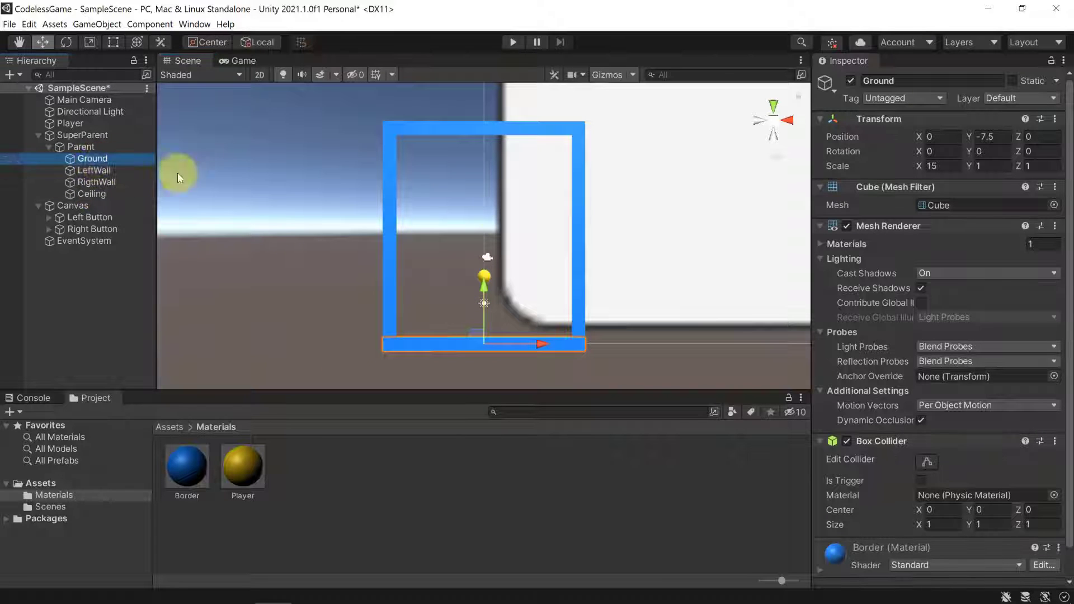
Duplicate the Ground object inside Parent and rename the copy Obst
key("ctrl+d")
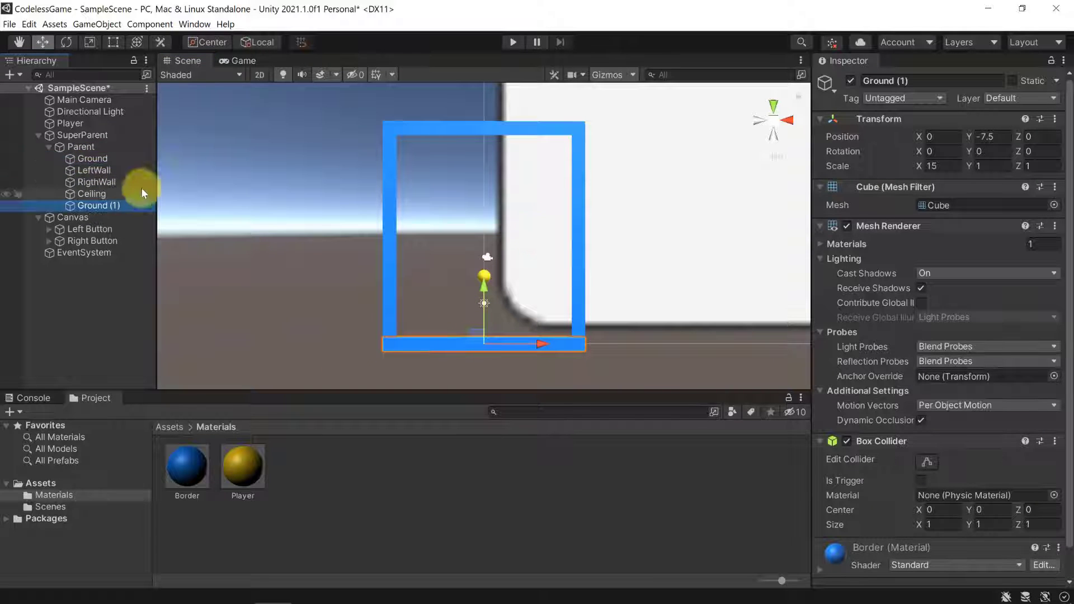
left_click(95, 206)
type("Cl")
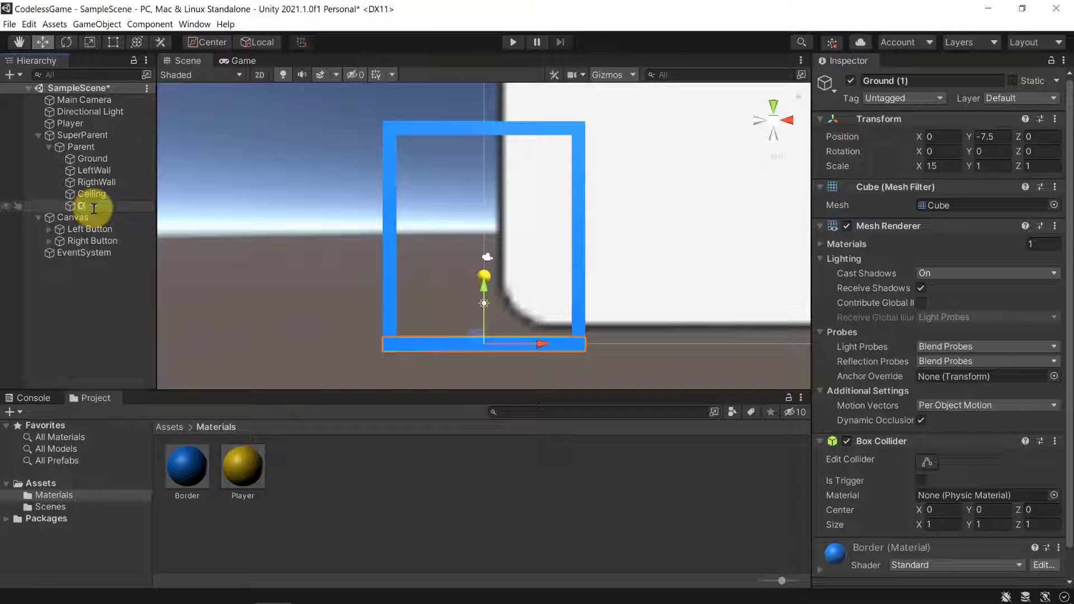
type("st")
key("Return")
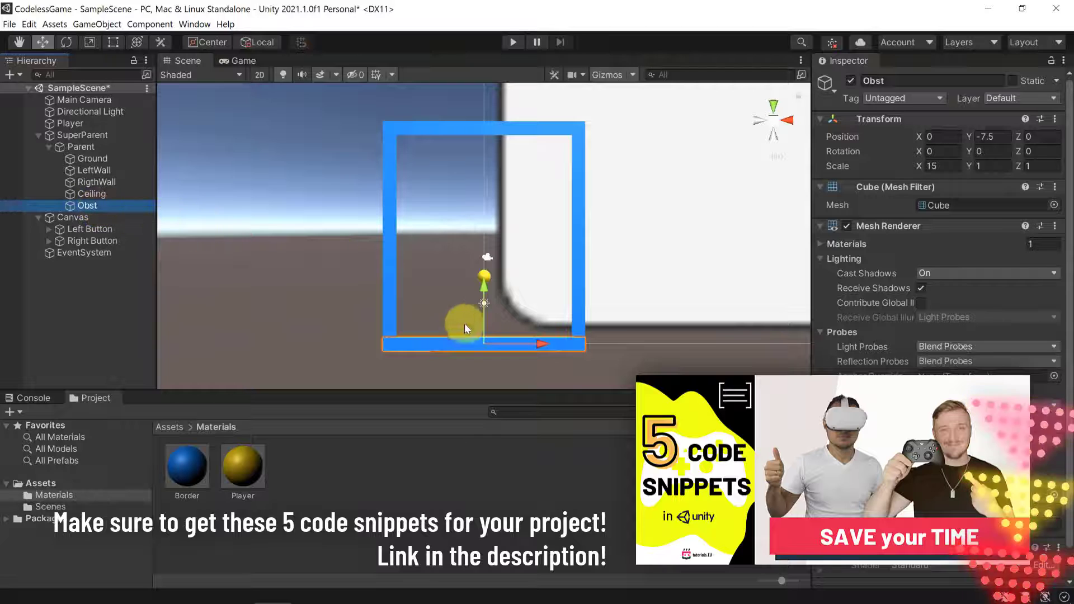
Shorten Obst to an X scale of 10 and raise it below the ceiling at Y position 5
left_click_drag(484, 280, 474, 113)
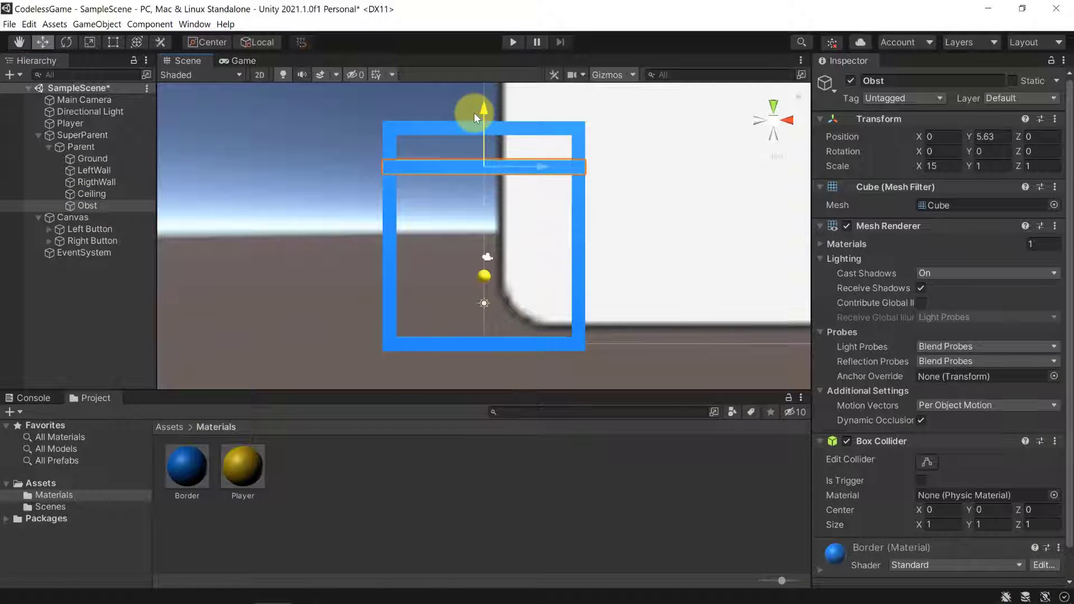
double_click(944, 165)
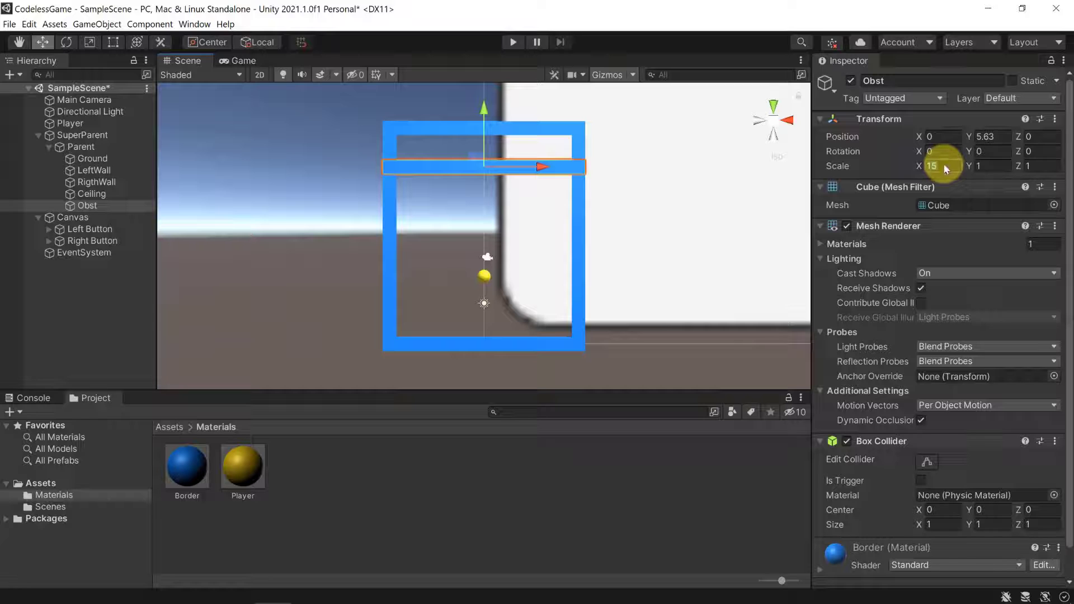
type("10")
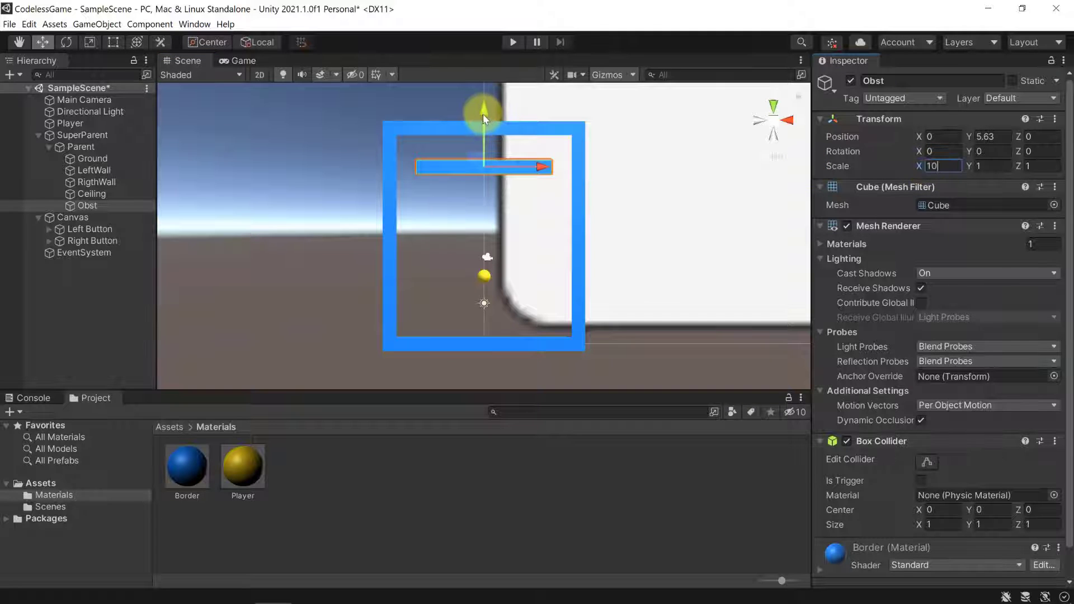
left_click_drag(482, 112, 481, 122)
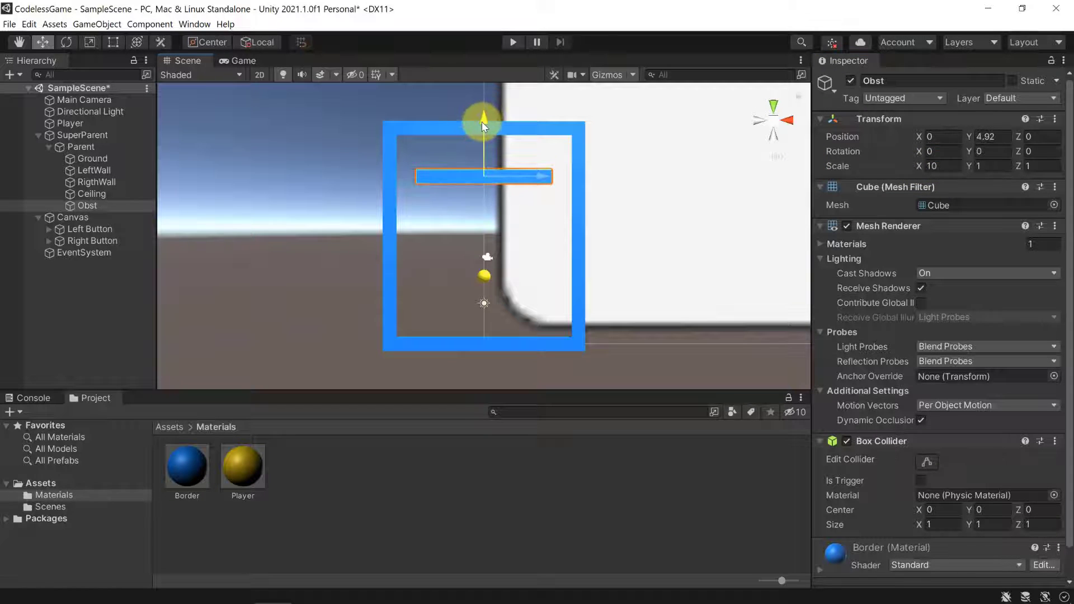
left_click(989, 136)
type("5")
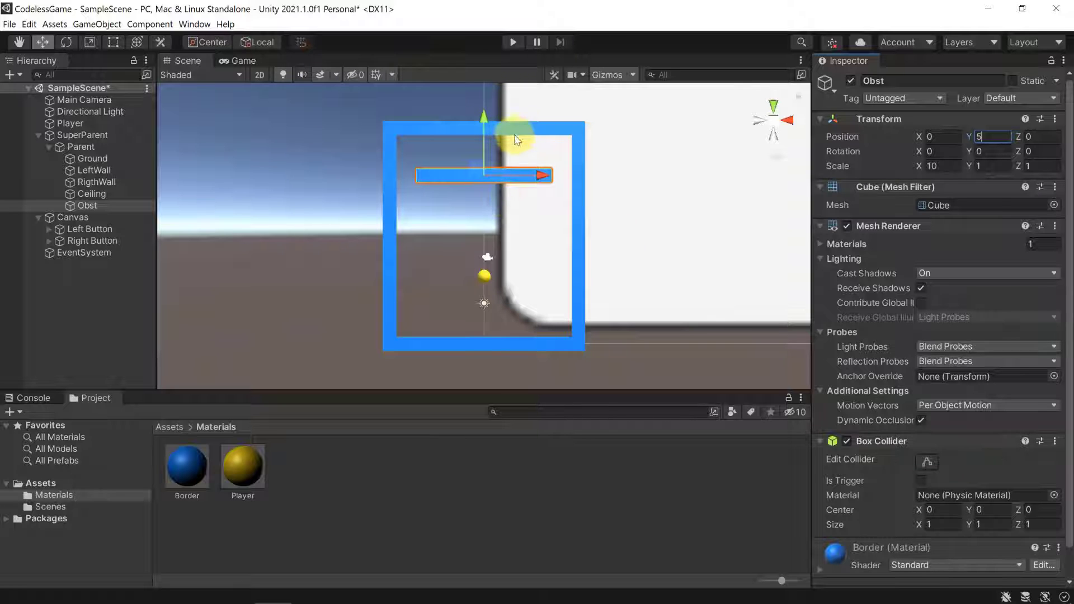
Duplicate Obst and place the copy below it against the left wall, at X position -1.5 and Y position 2
left_click(125, 204)
key("ctrl+d")
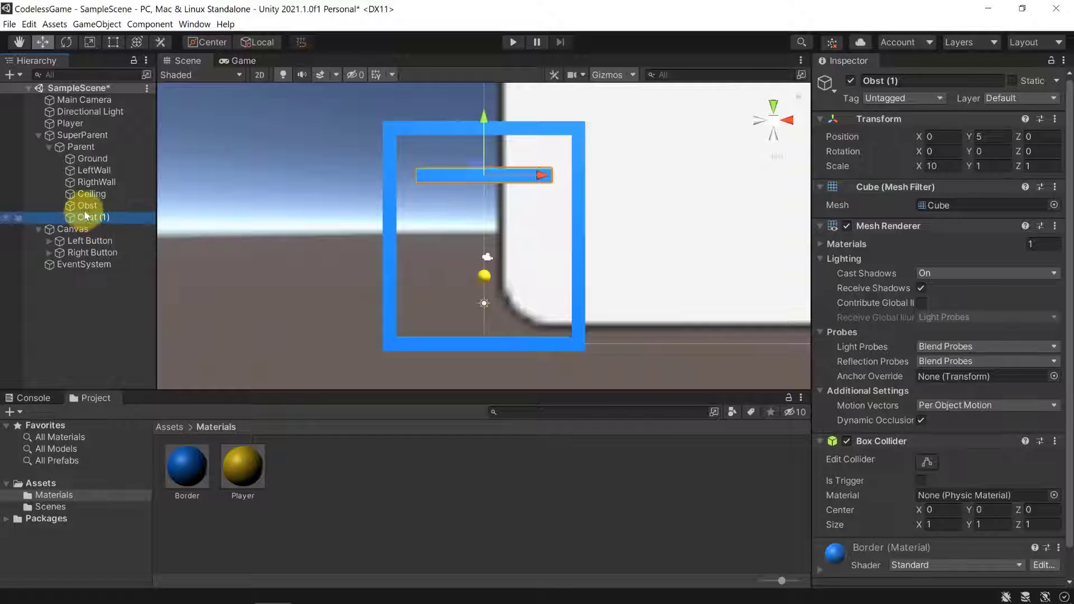
left_click(473, 181)
left_click_drag(488, 112, 484, 157)
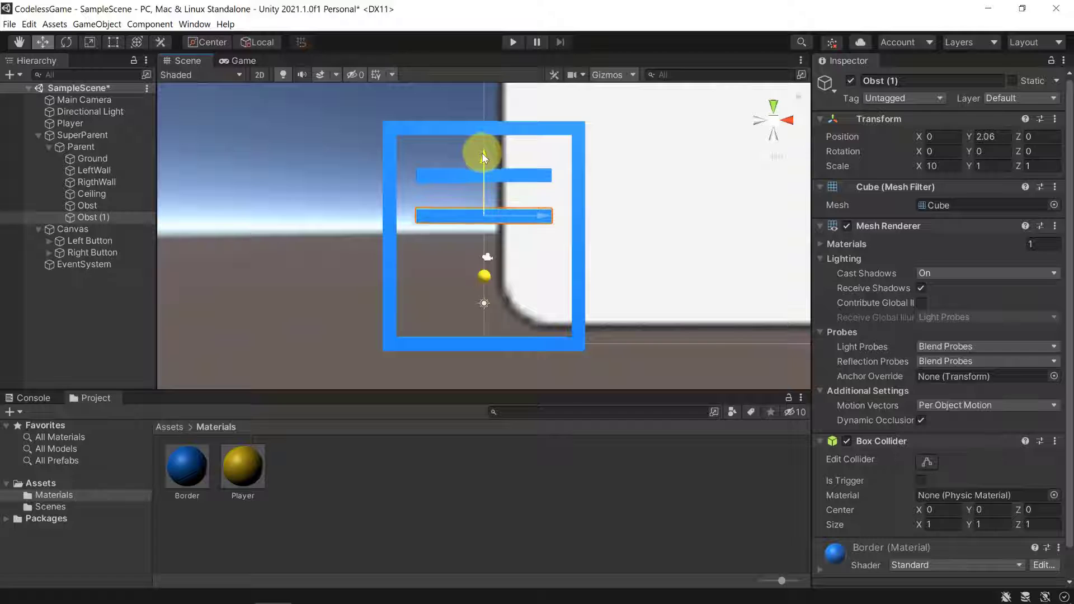
left_click_drag(541, 222, 523, 217)
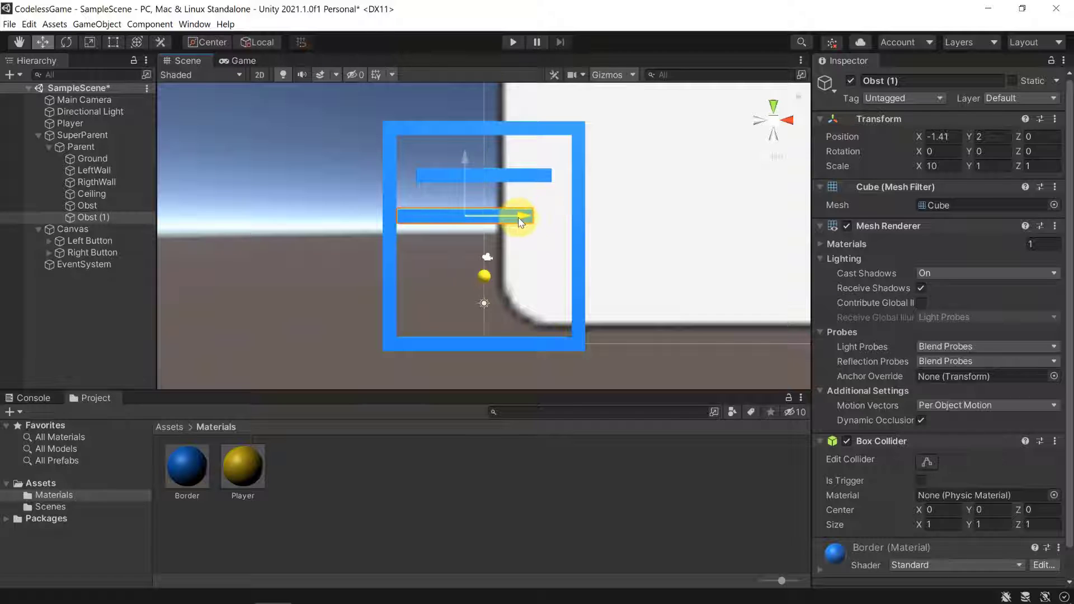
left_click(959, 138)
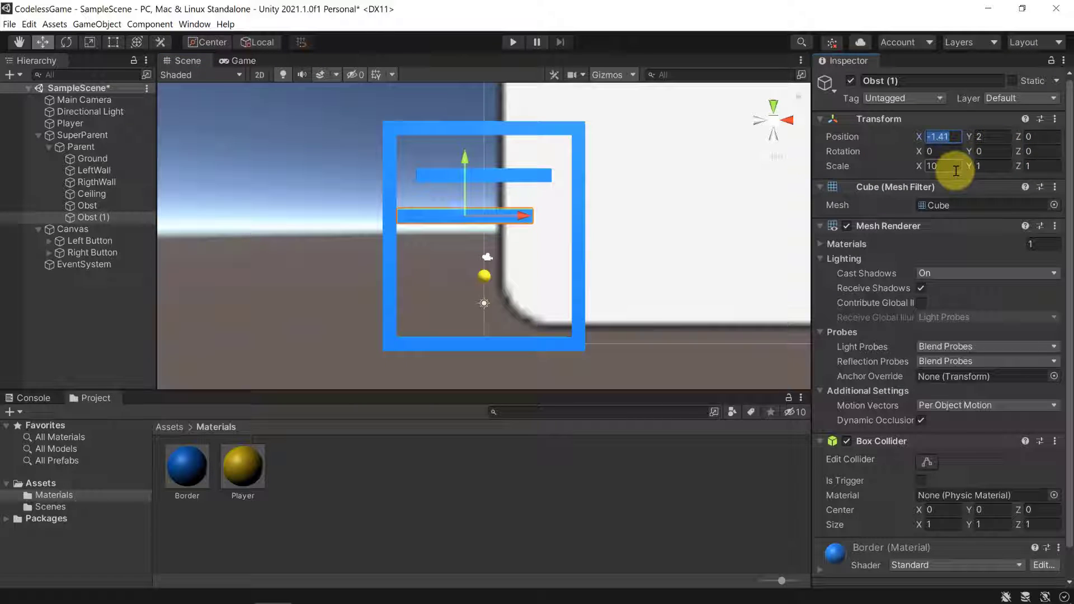
type("-1")
key("BackSpace")
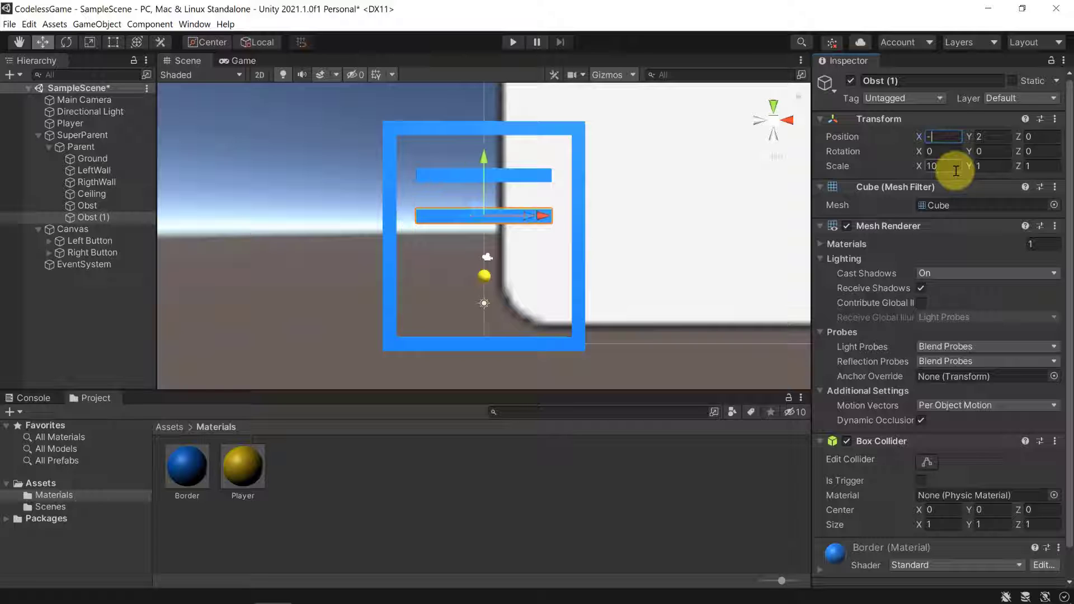
type("1.5")
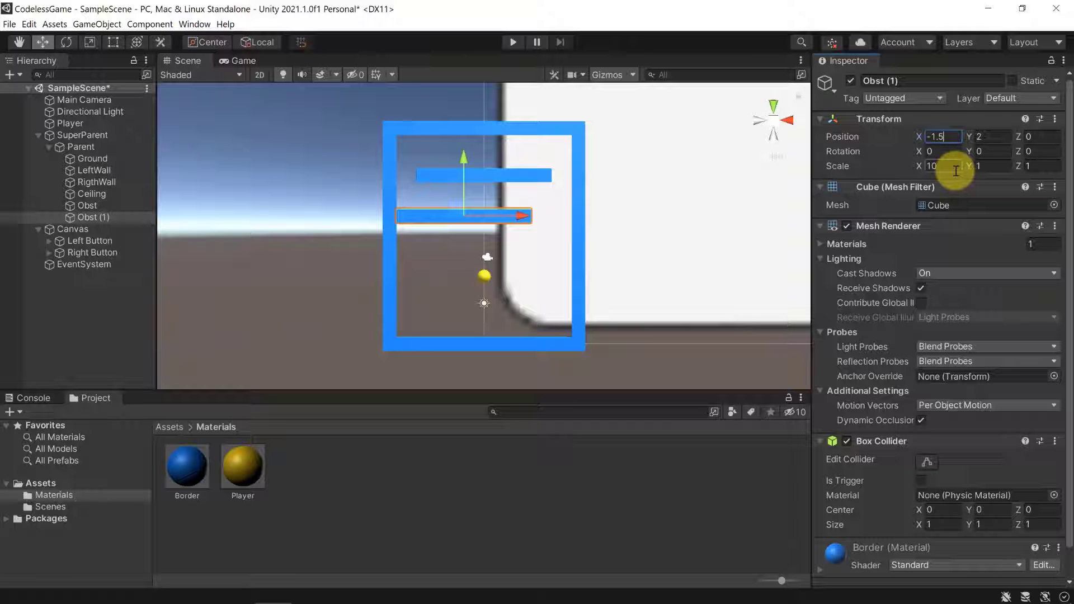
Try overlapping the second obstacle with the left wall, inspect the overlap up close, and restore its X position to -1.5
scroll(414, 215, "up", 3)
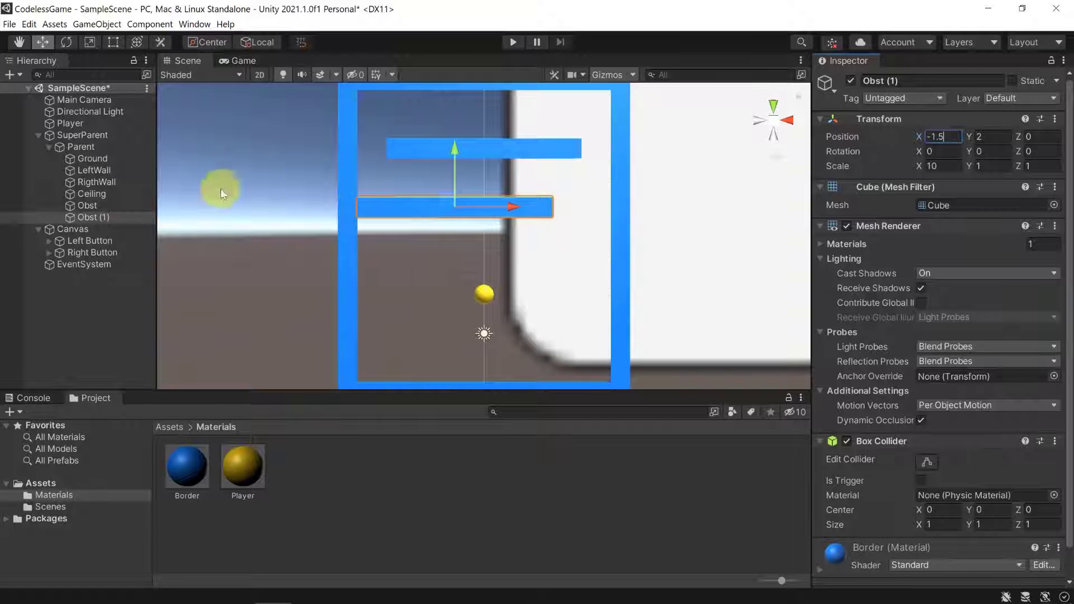
left_click_drag(513, 207, 497, 210)
left_click(347, 193)
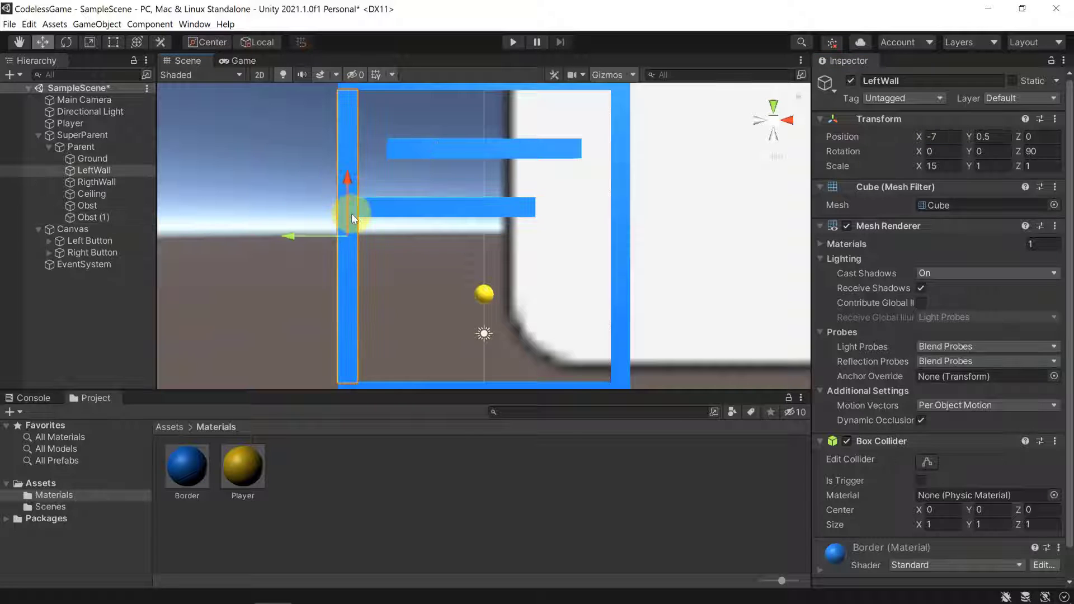
left_click(364, 207)
left_click(311, 208)
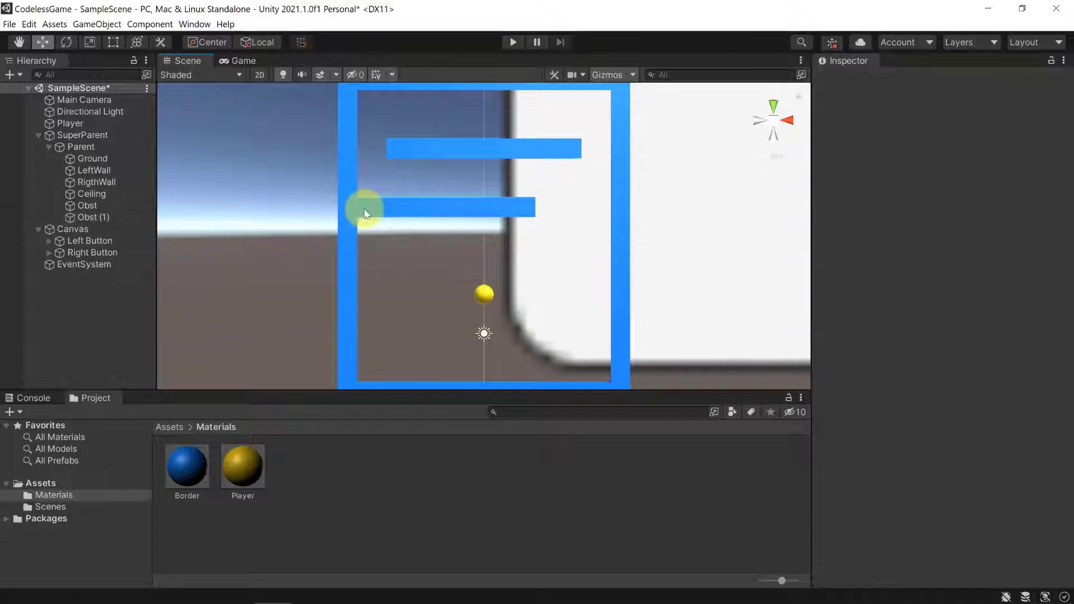
scroll(361, 208, "up", 1)
scroll(353, 213, "up", 3)
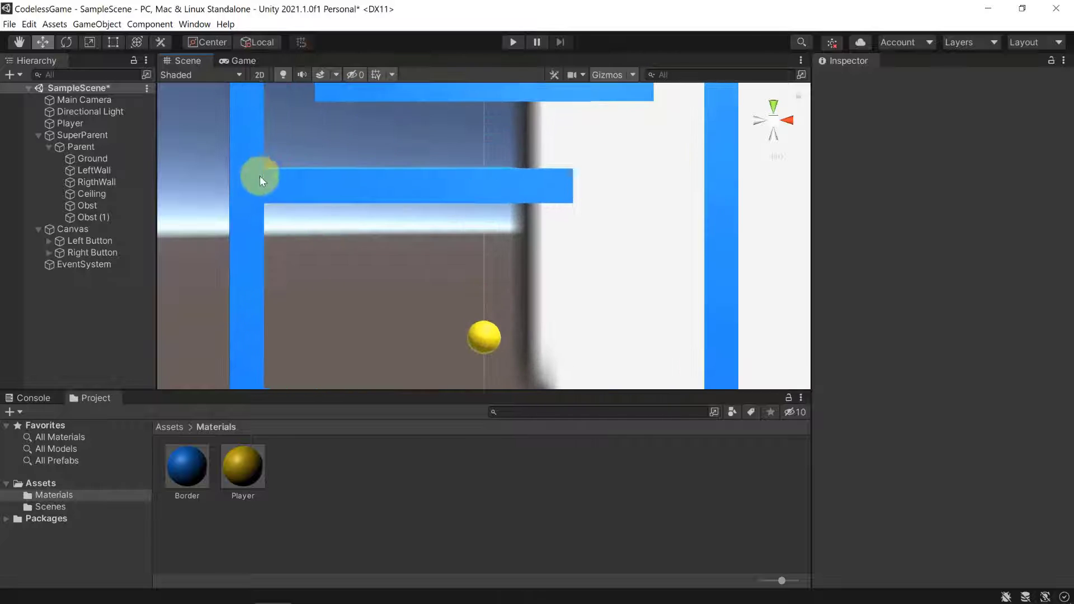
left_click(317, 193)
left_click(250, 194)
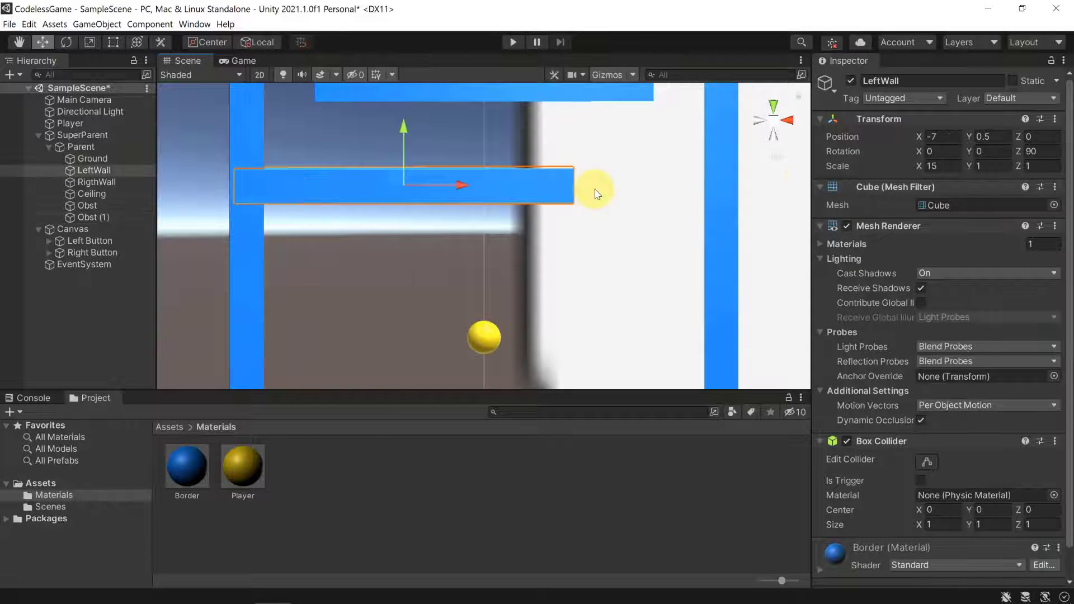
left_click(346, 185)
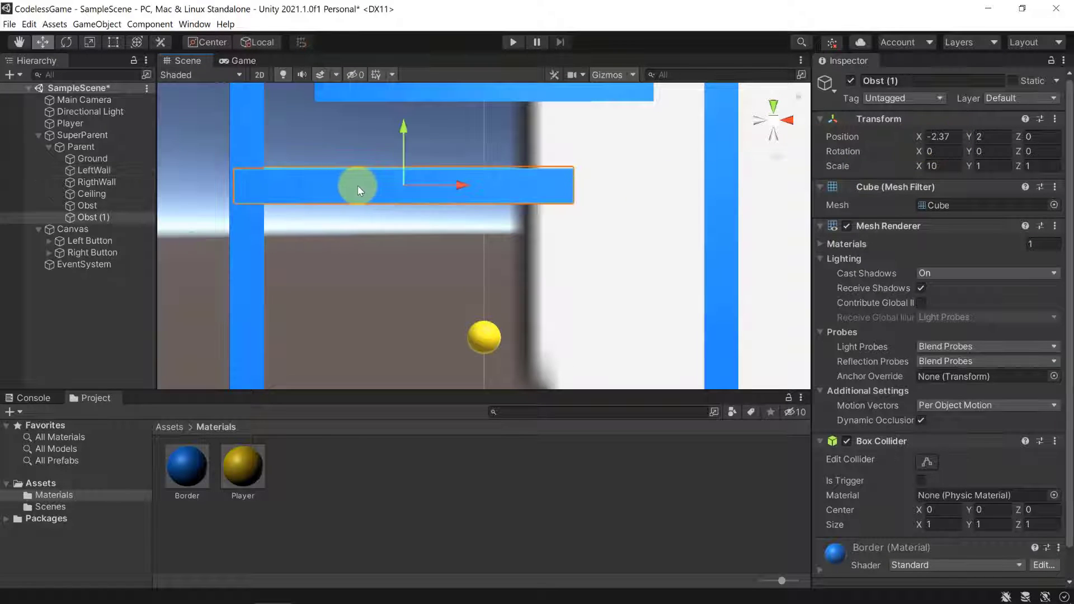
left_click(372, 185)
left_click(330, 187)
left_click_drag(330, 187, 358, 188)
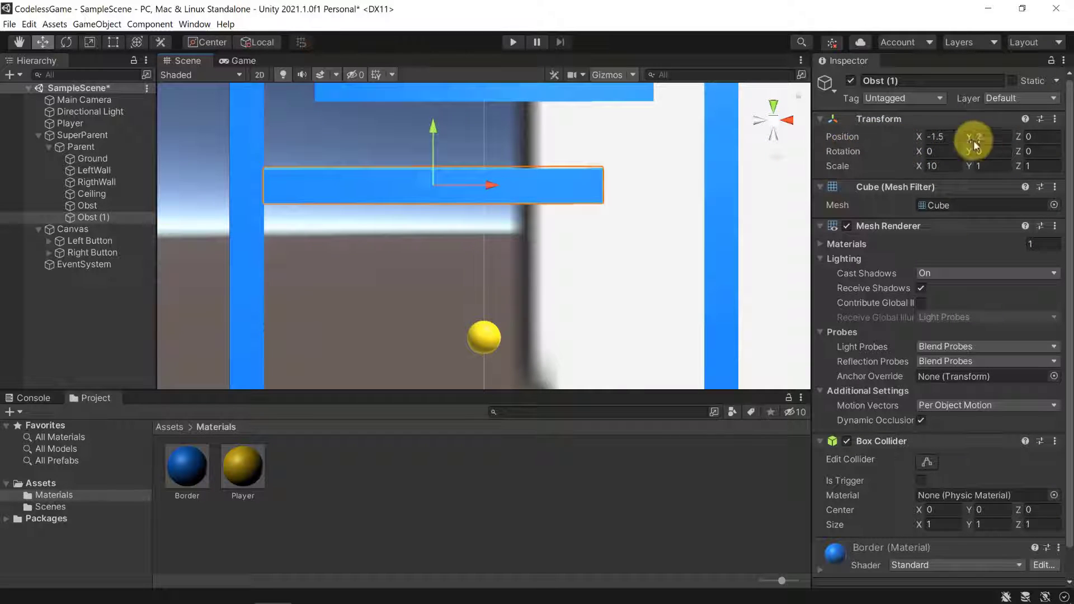
Duplicate the second obstacle and place the copy against the right wall, at X position 1.5 and Y position -1
scroll(554, 219, "down", 3)
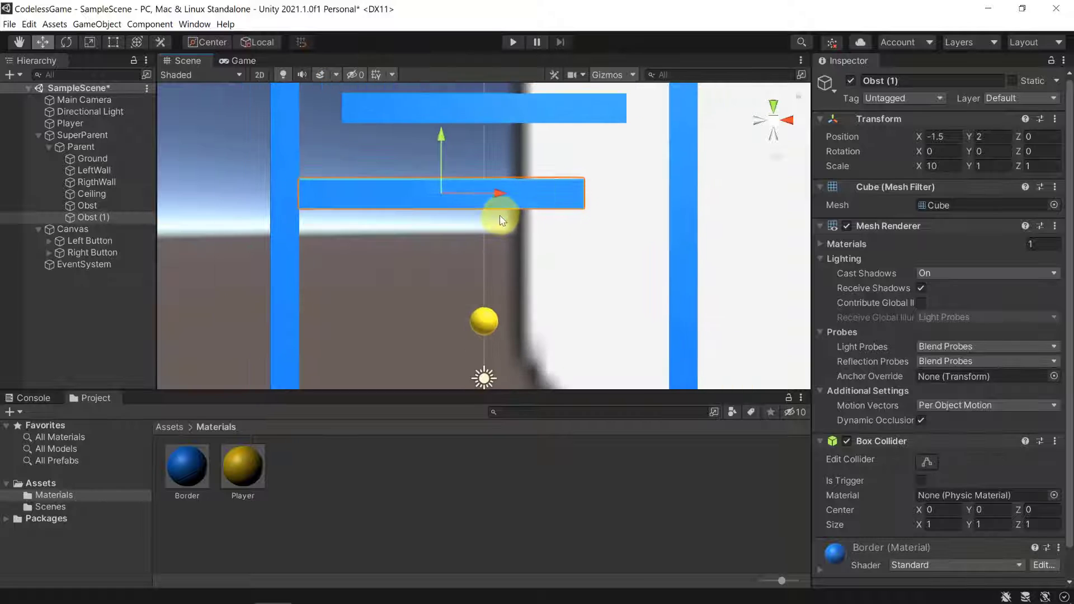
key("ctrl+d")
left_click_drag(446, 147, 431, 238)
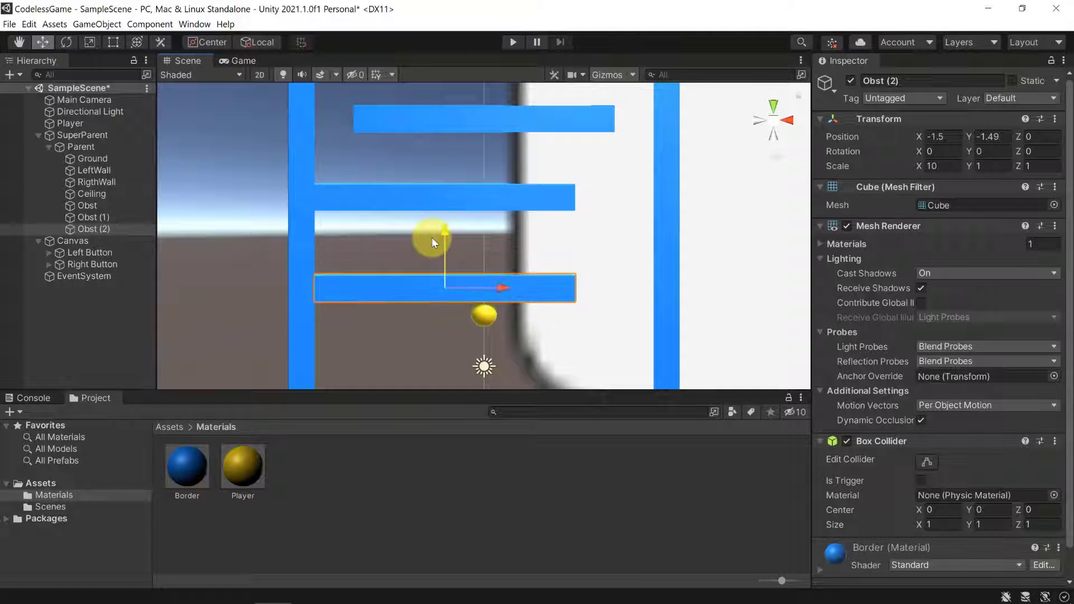
left_click_drag(503, 292, 578, 287)
left_click(947, 139)
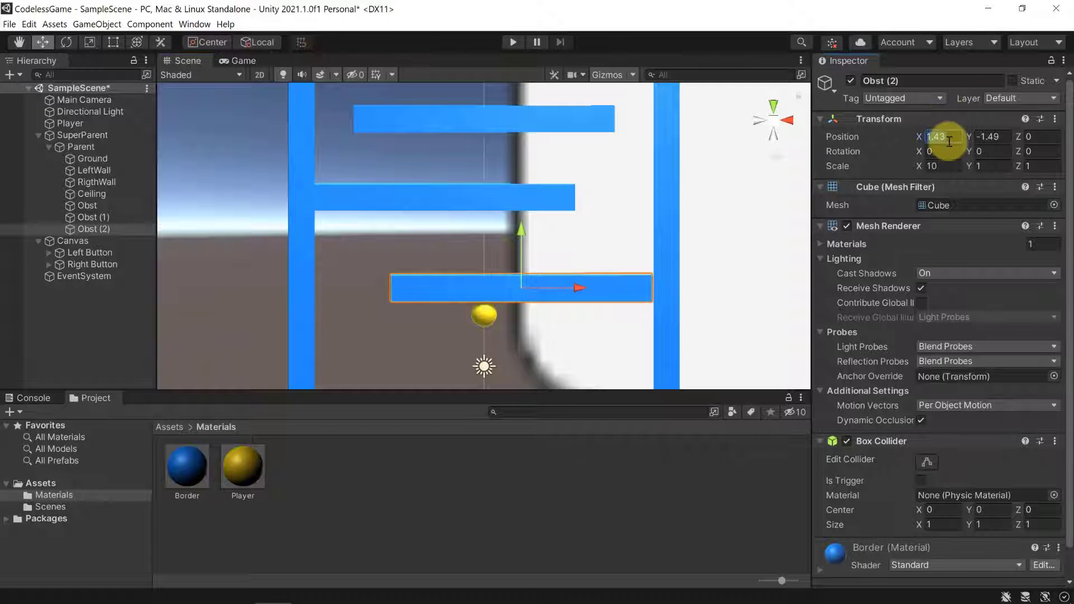
type("1.5")
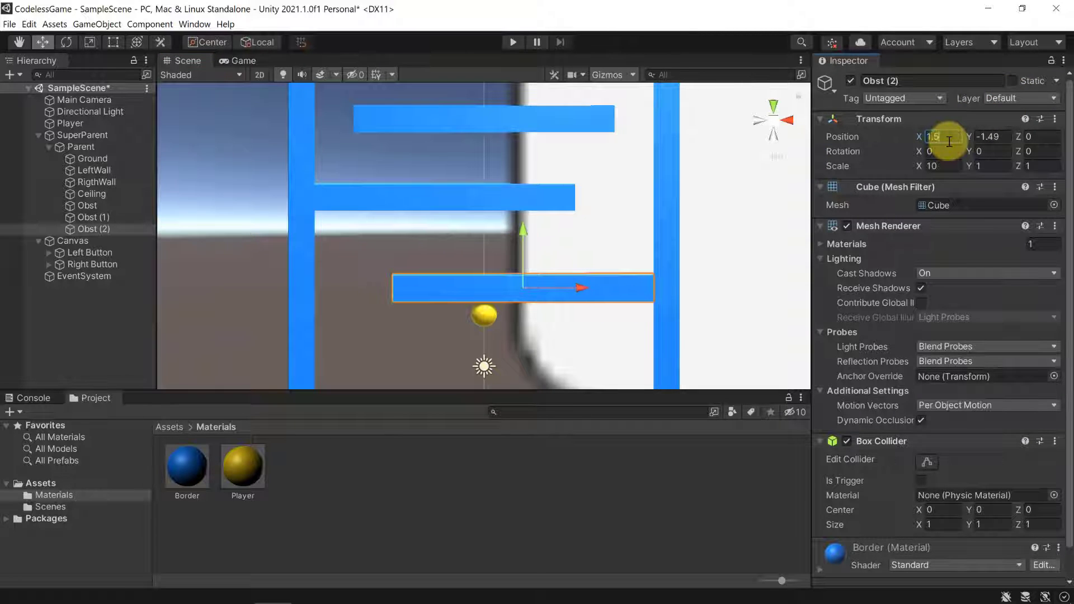
left_click(999, 139)
type("-2")
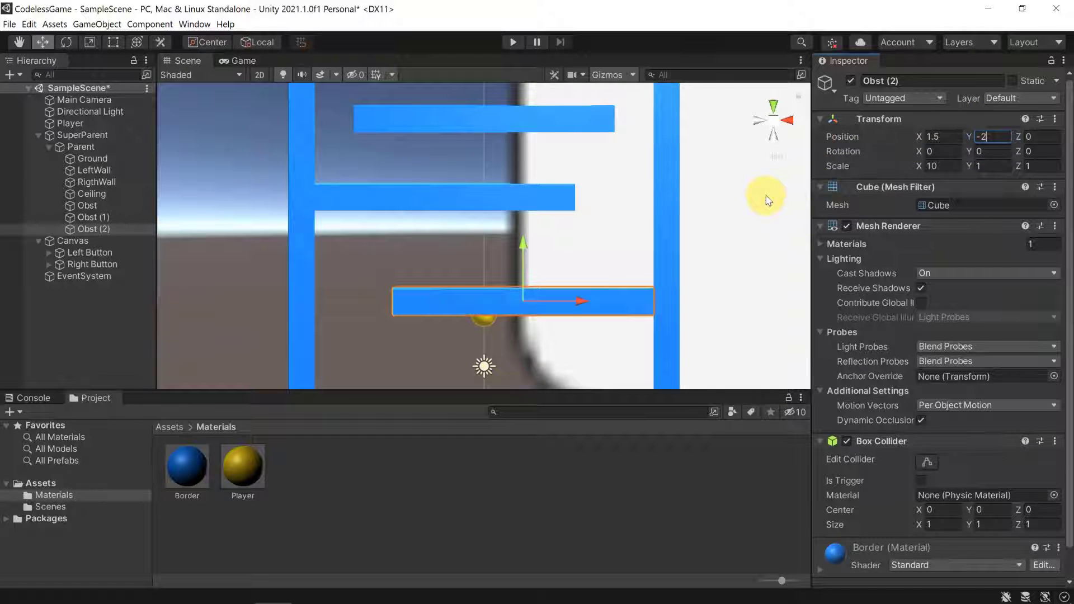
key("BackSpace")
type("1")
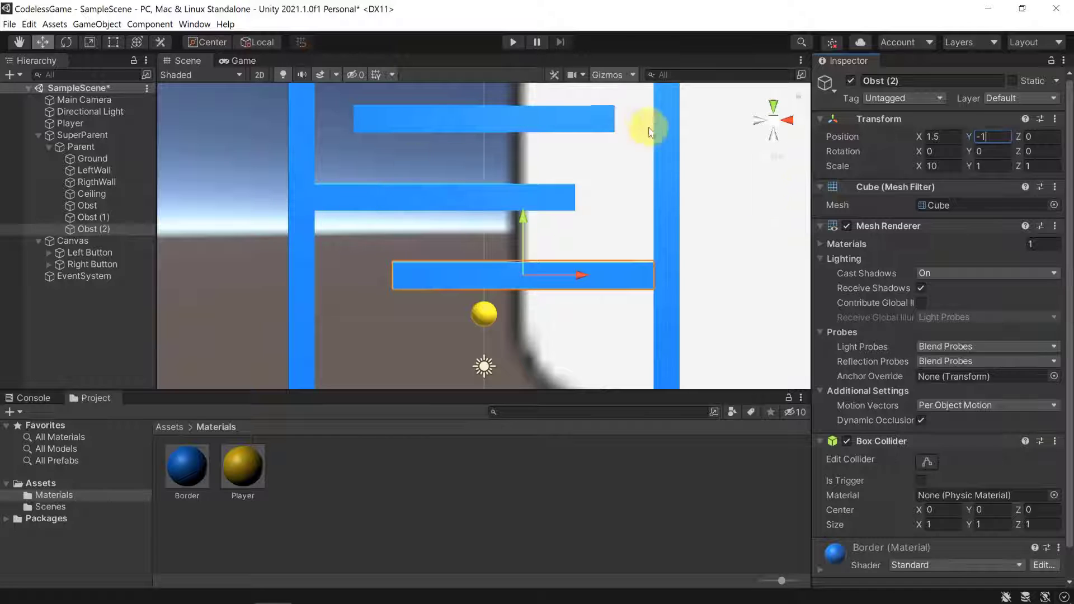
Duplicate the left-wall obstacle Obst (1) and move the copy down to Y position -4
scroll(526, 275, "down", 3)
scroll(424, 291, "down", 2)
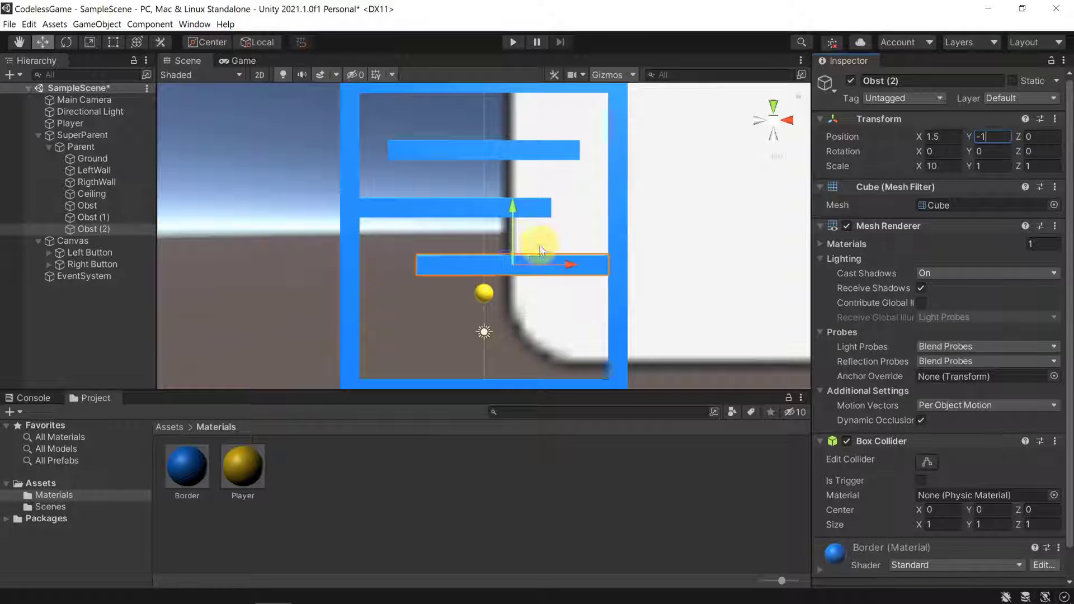
left_click(439, 209)
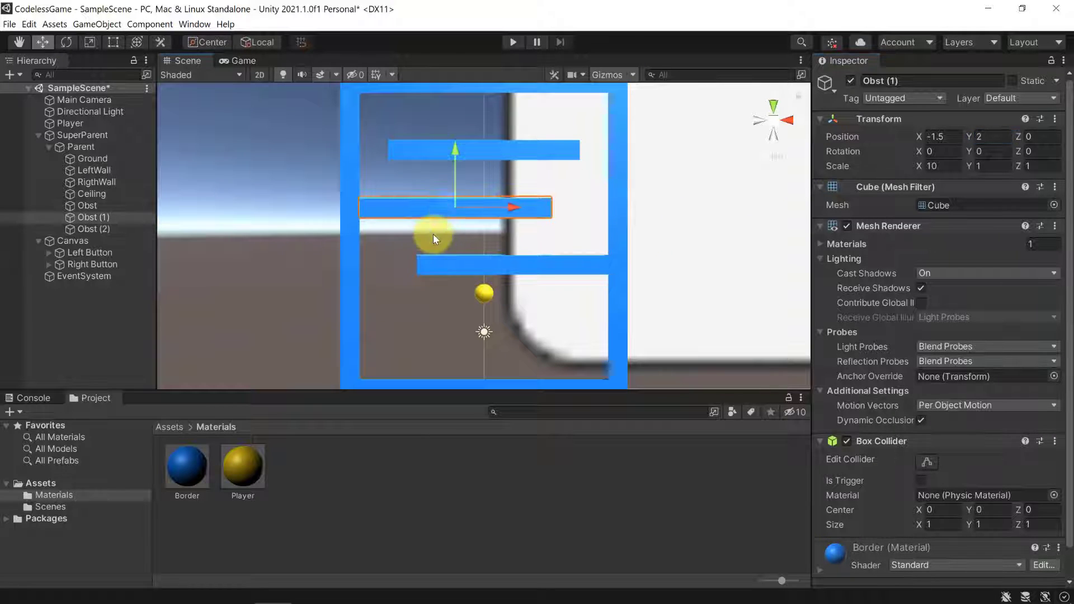
key("ctrl+d")
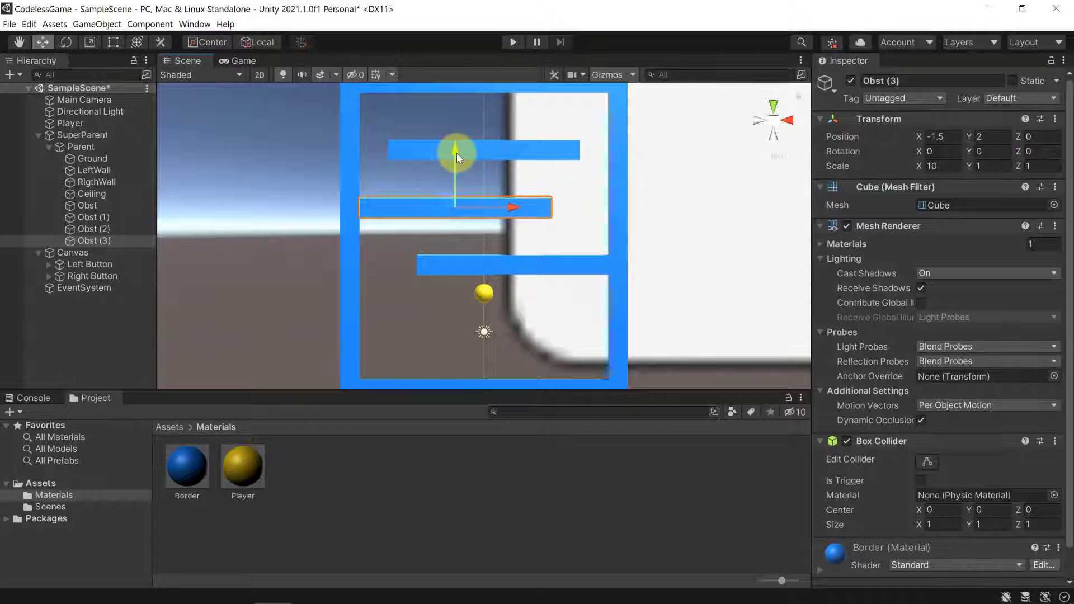
left_click_drag(456, 152, 435, 267)
left_click(1007, 136)
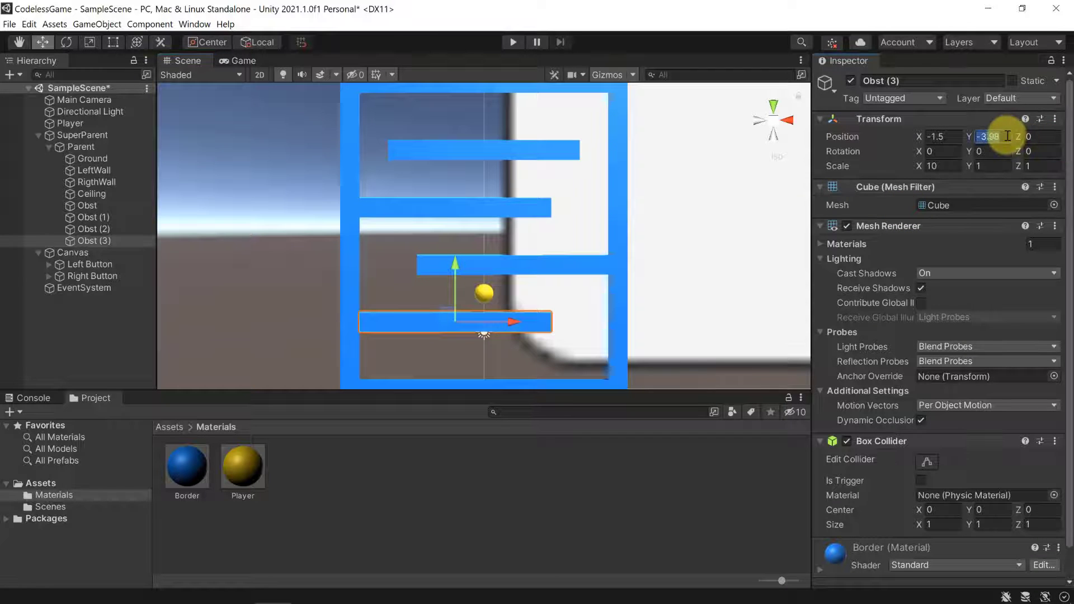
type(".4")
key("BackSpace")
type("4")
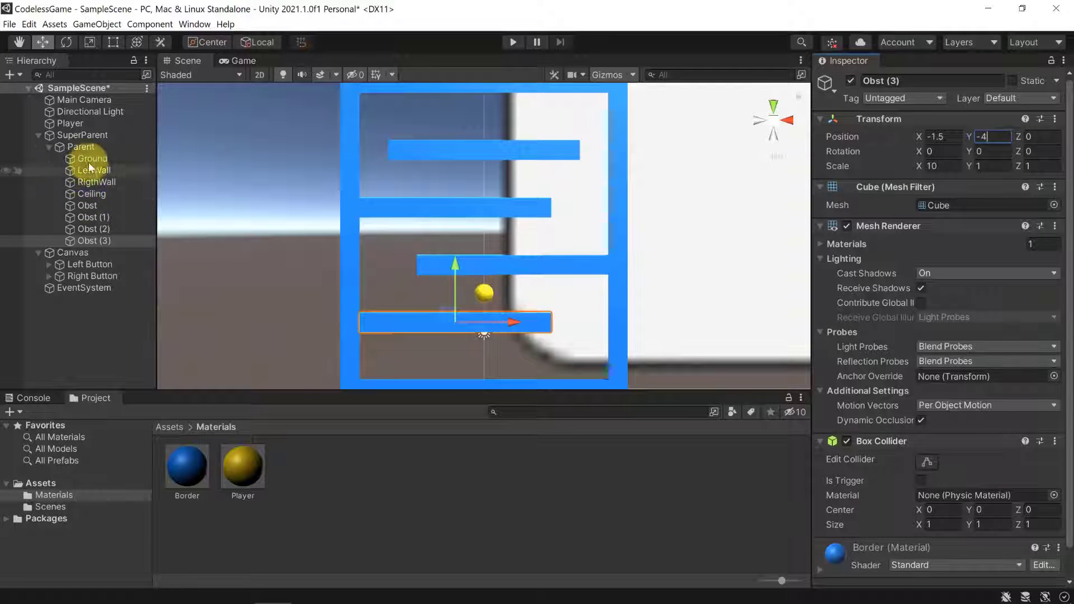
Move the Player sphere up above the topmost obstacle by setting its Y position to 14.5
left_click(62, 123)
left_click_drag(489, 234, 492, 56)
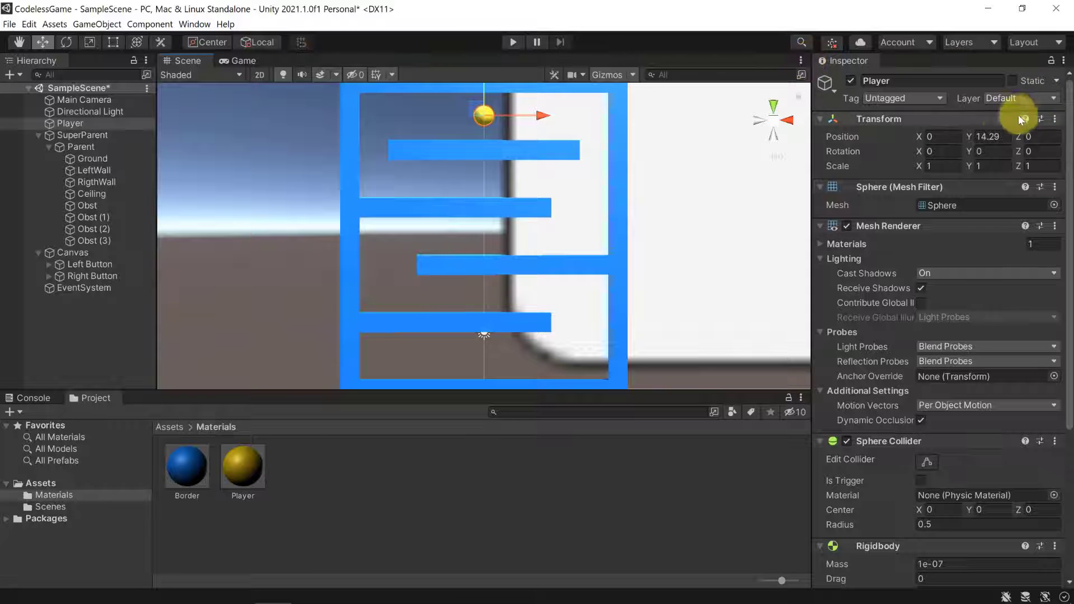
left_click(997, 136)
type("15")
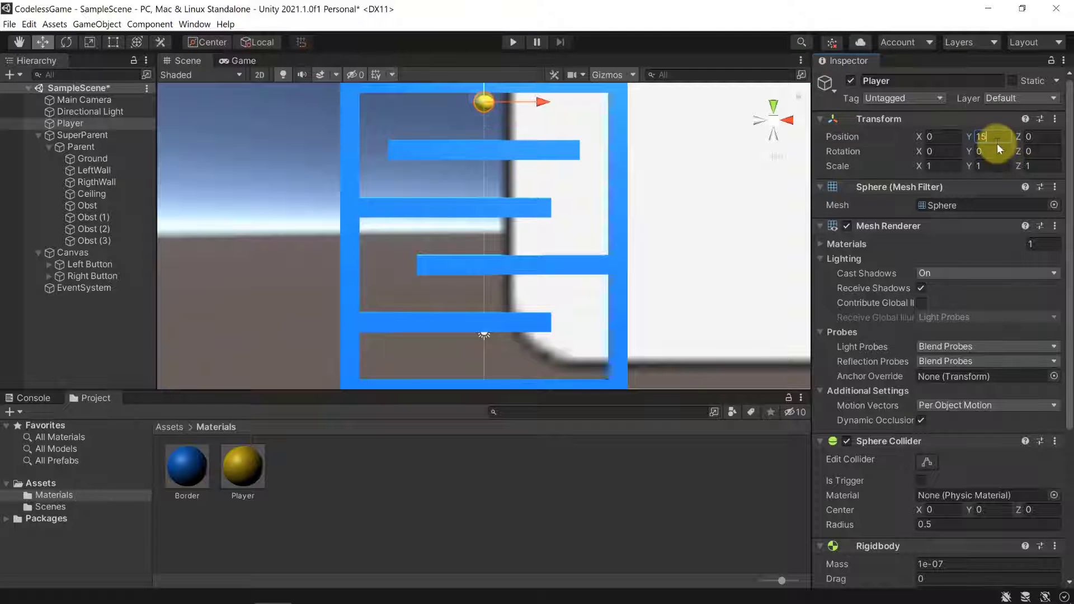
type("14.5")
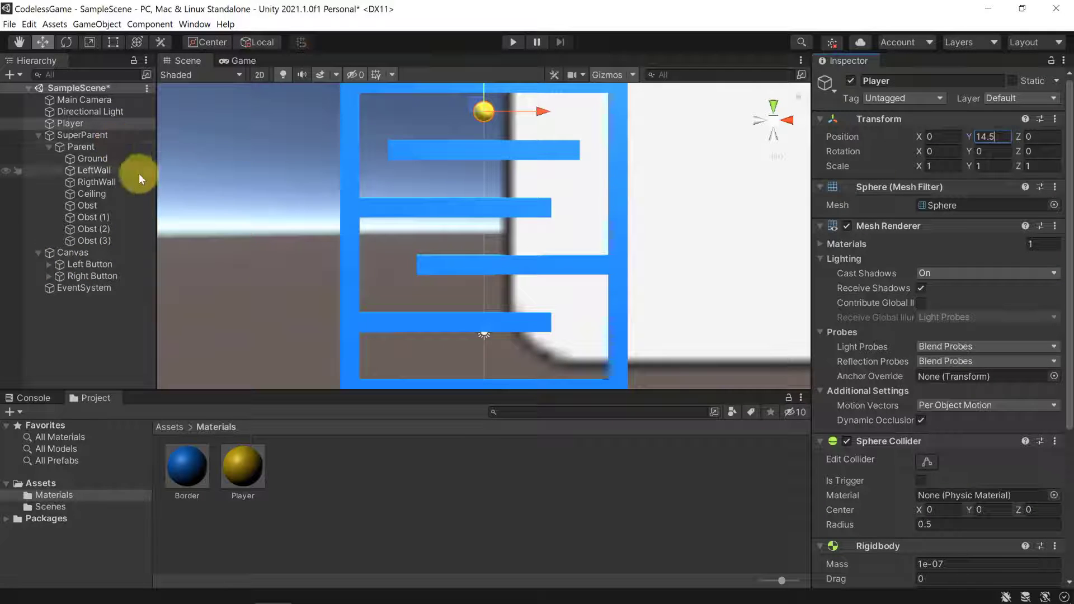
Make SuperParent's Rigidbody kinematic and disable its Constant Force component
left_click(120, 134)
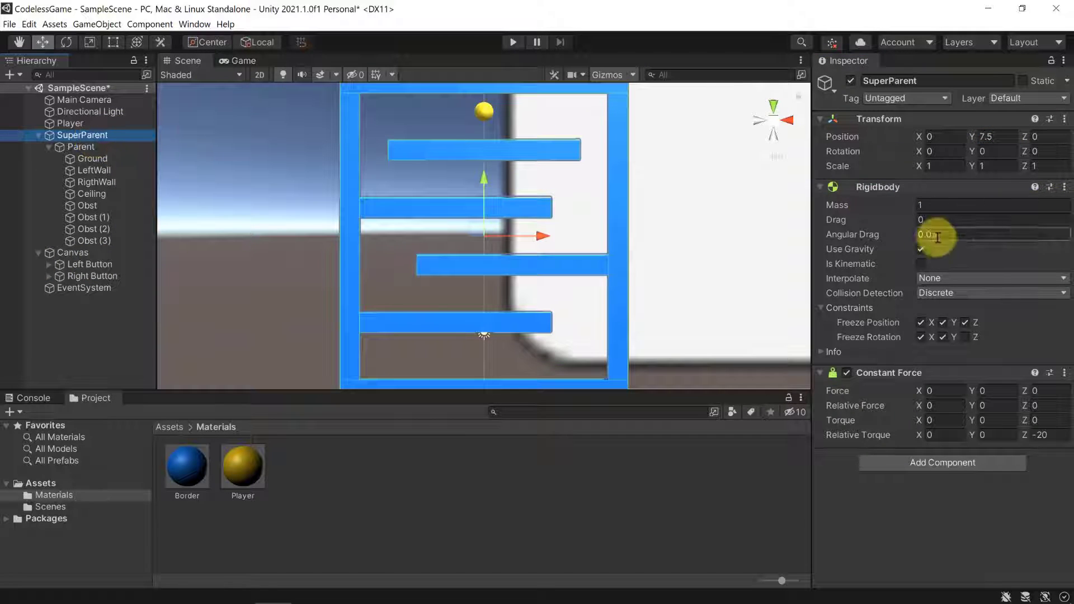
left_click(921, 264)
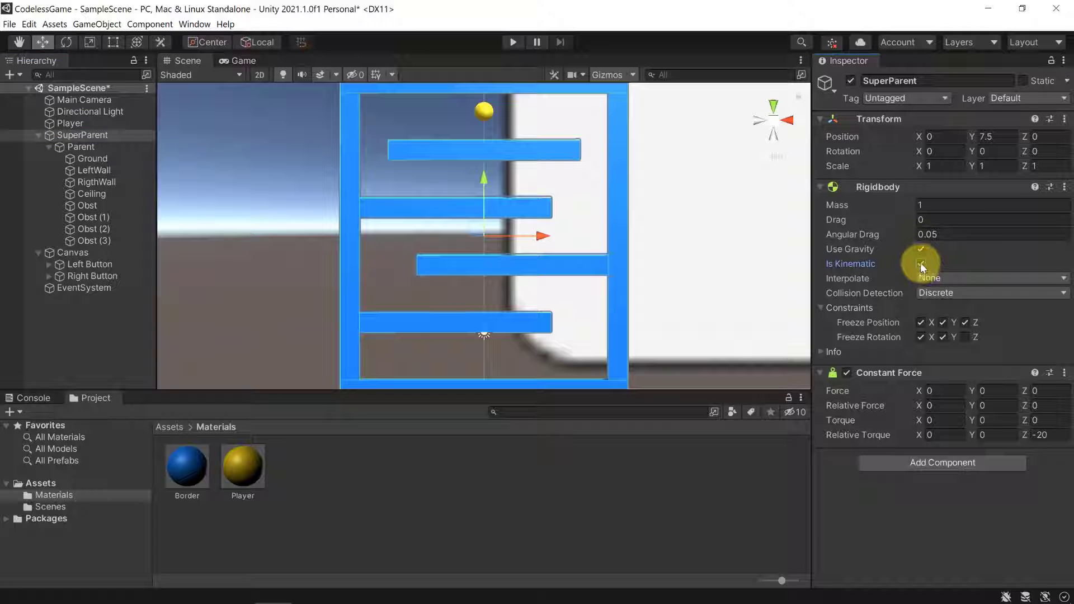
left_click(847, 372)
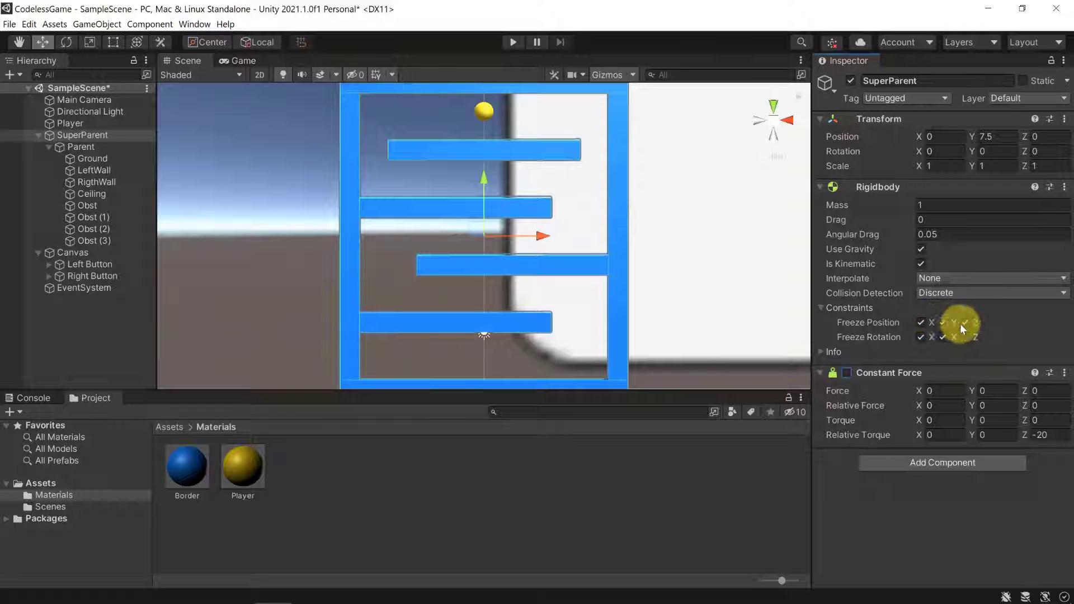
left_click(920, 265)
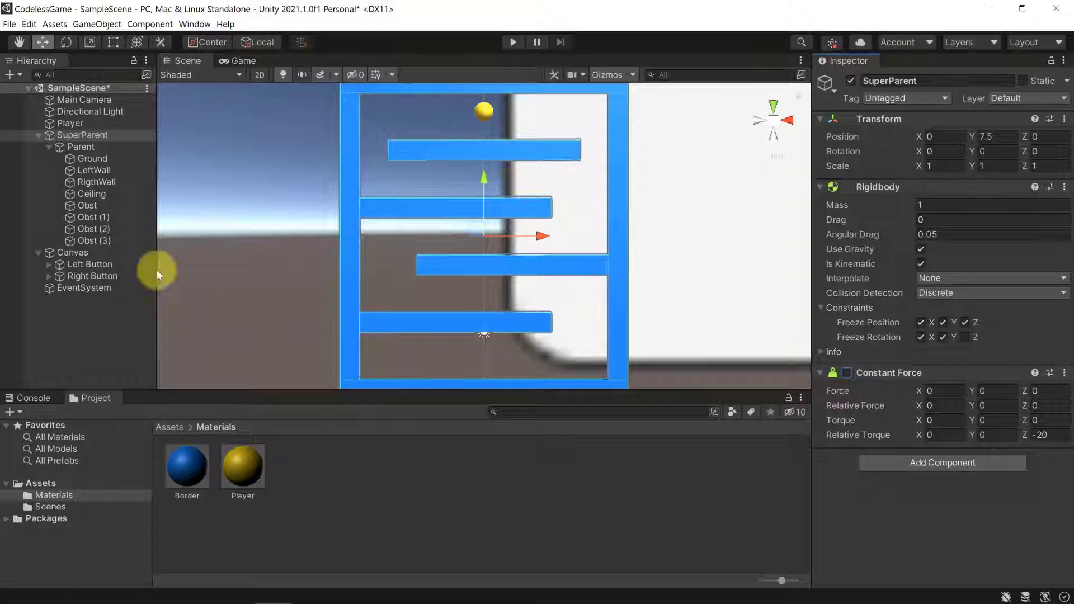
Disable the Constant Force component on Parent and set its Relative Torque Z to 0.5
left_click(81, 148)
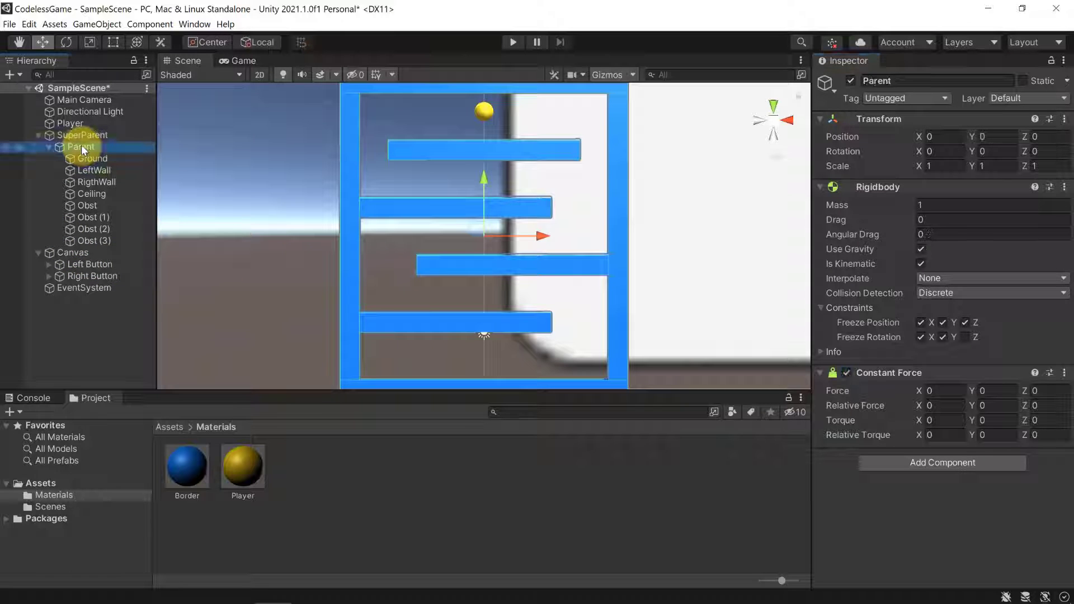
left_click(847, 373)
left_click(846, 374)
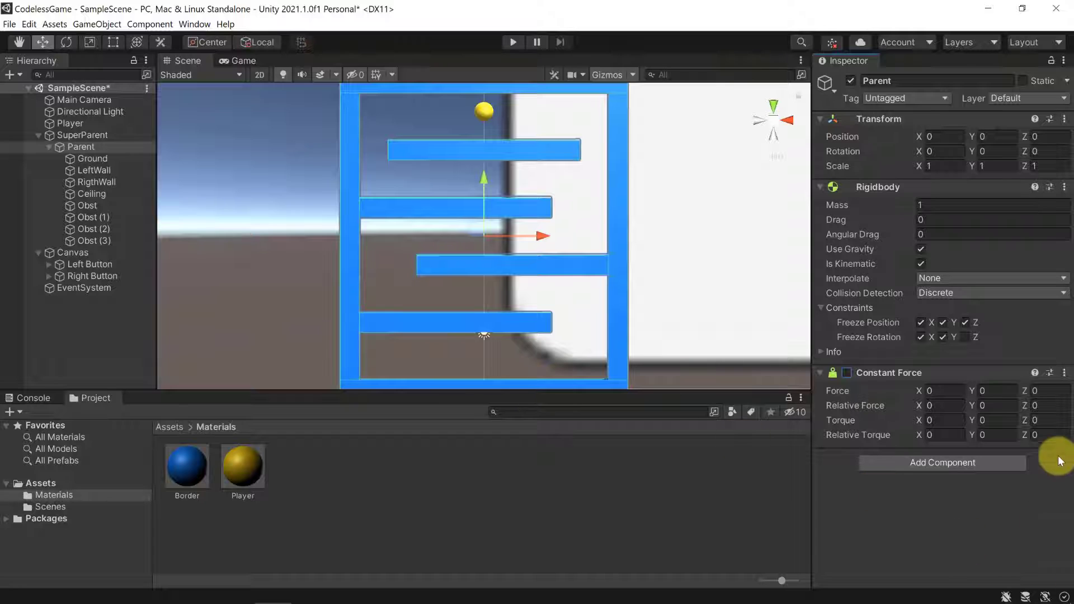
left_click(1058, 437)
type(".5")
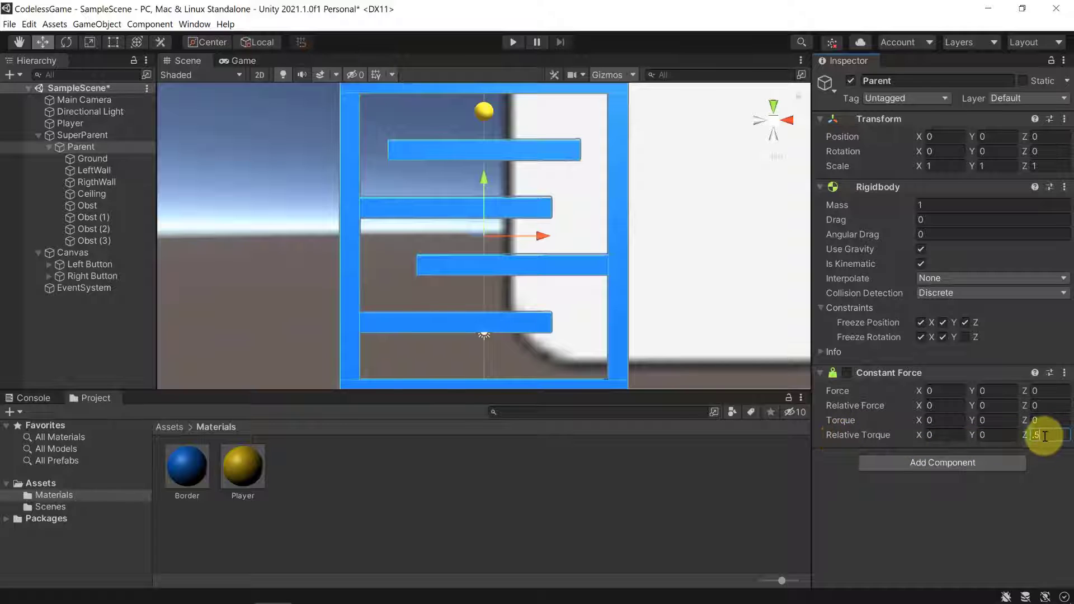
Set the Relative Torque Z of SuperParent's Constant Force to -0.5
left_click(82, 134)
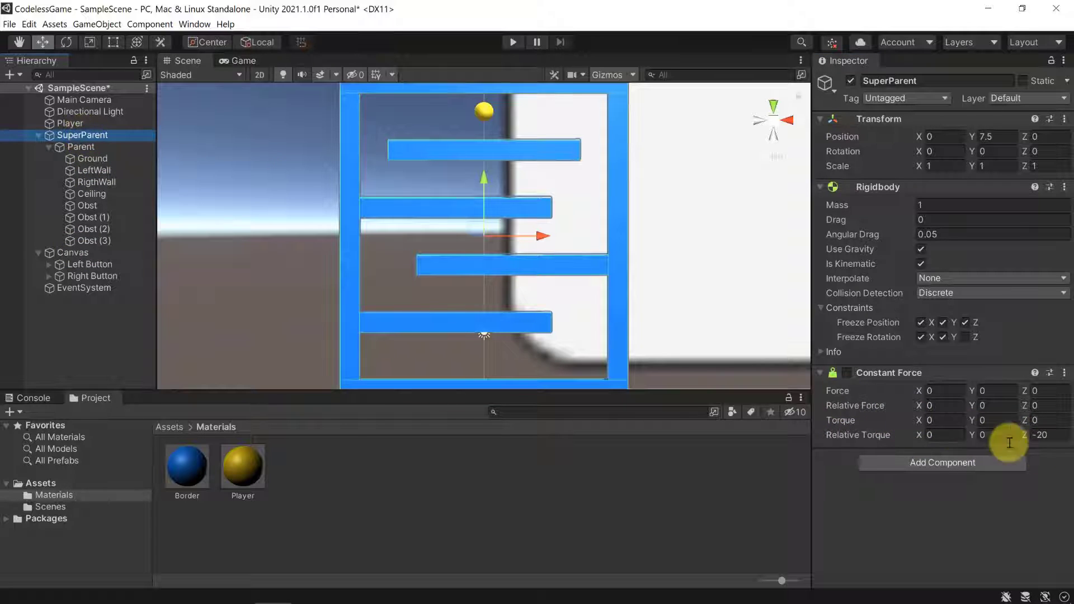
left_click(1048, 439)
type("-0.")
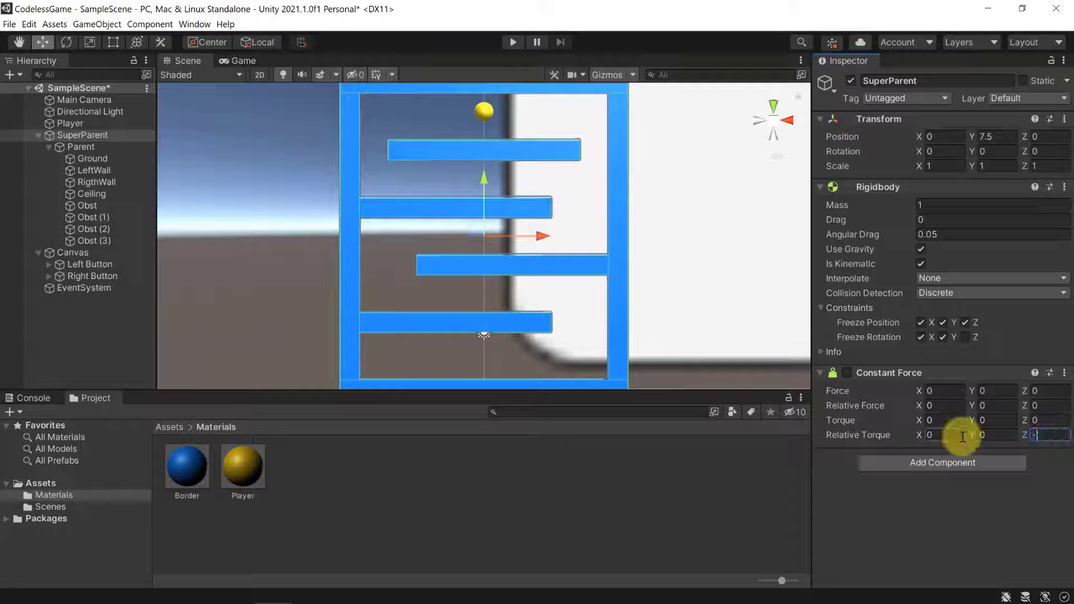
type("5")
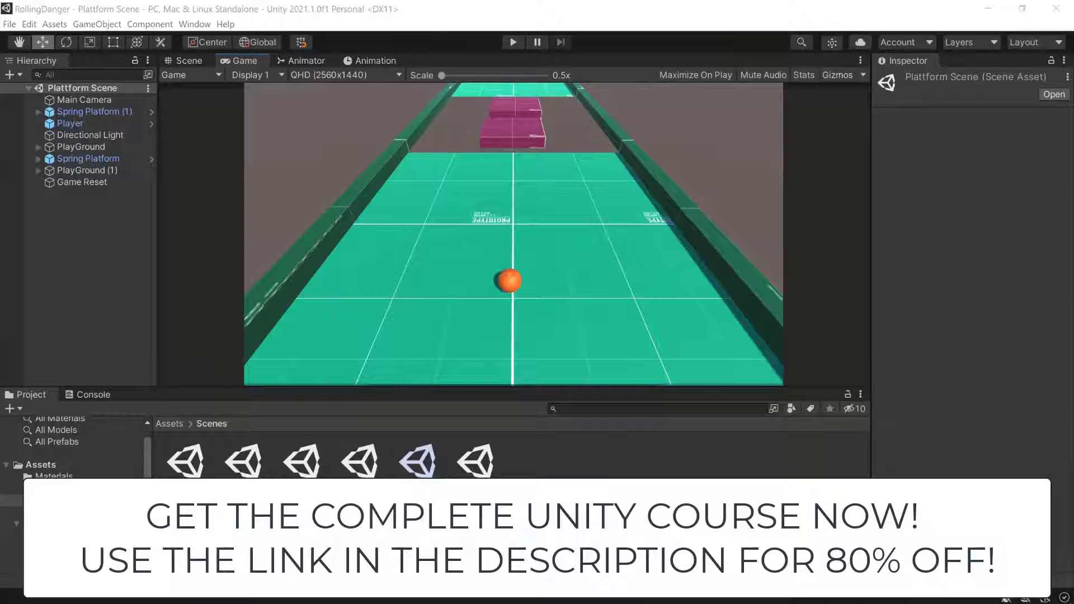
left_click(512, 43)
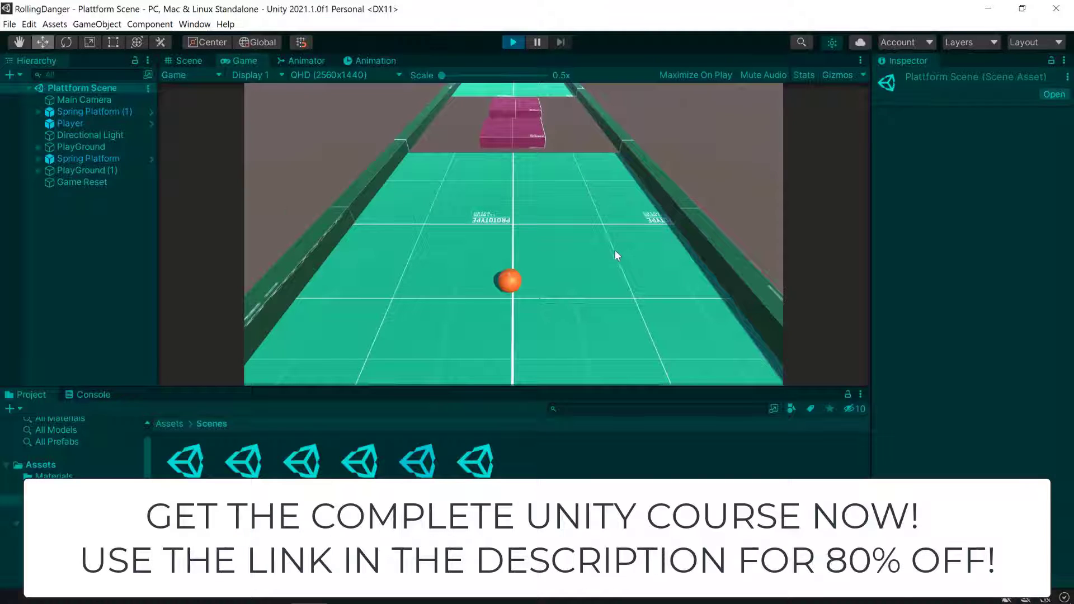
key("w")
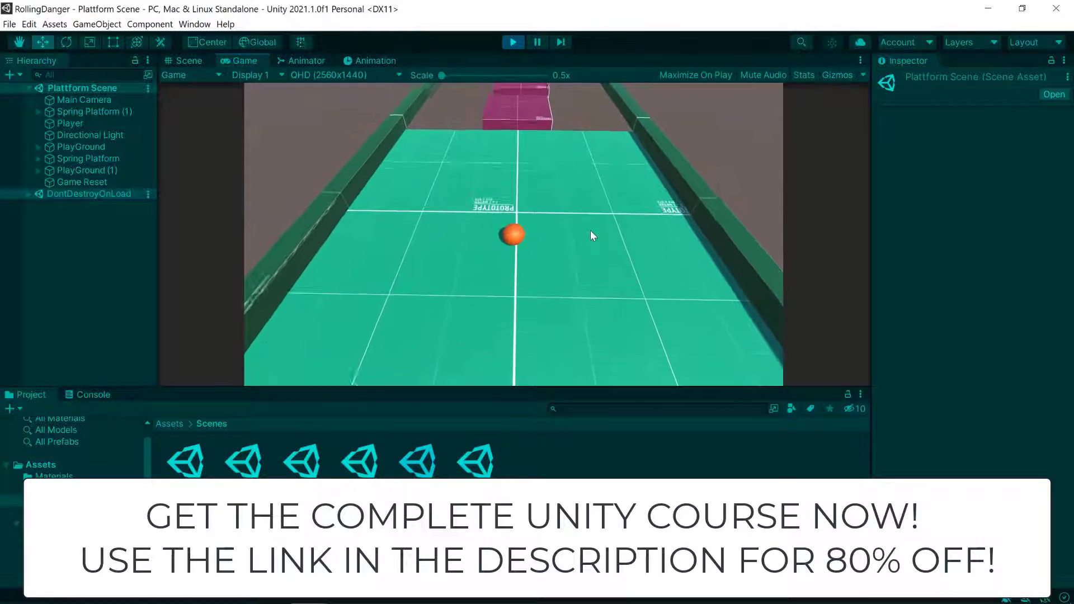
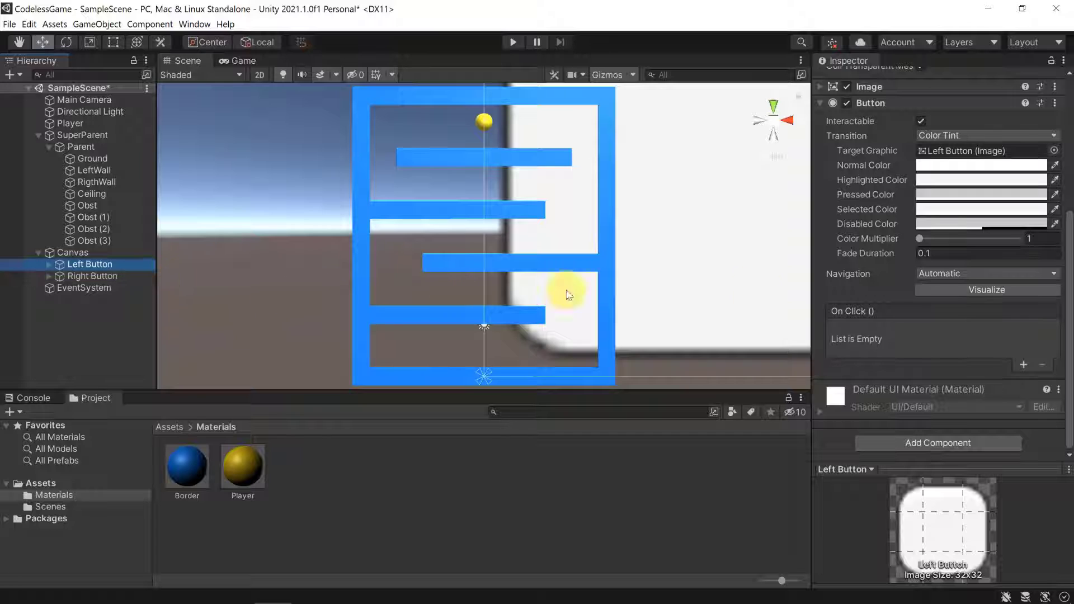
Show the Game view and add four empty On Click events to the Left Button
left_click(234, 61)
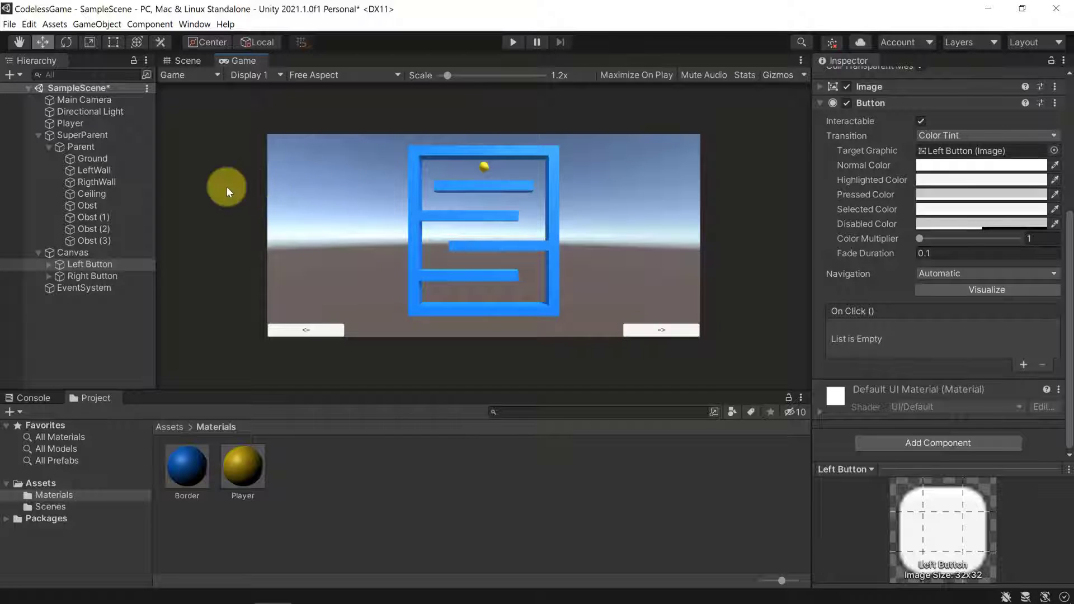
left_click(91, 267)
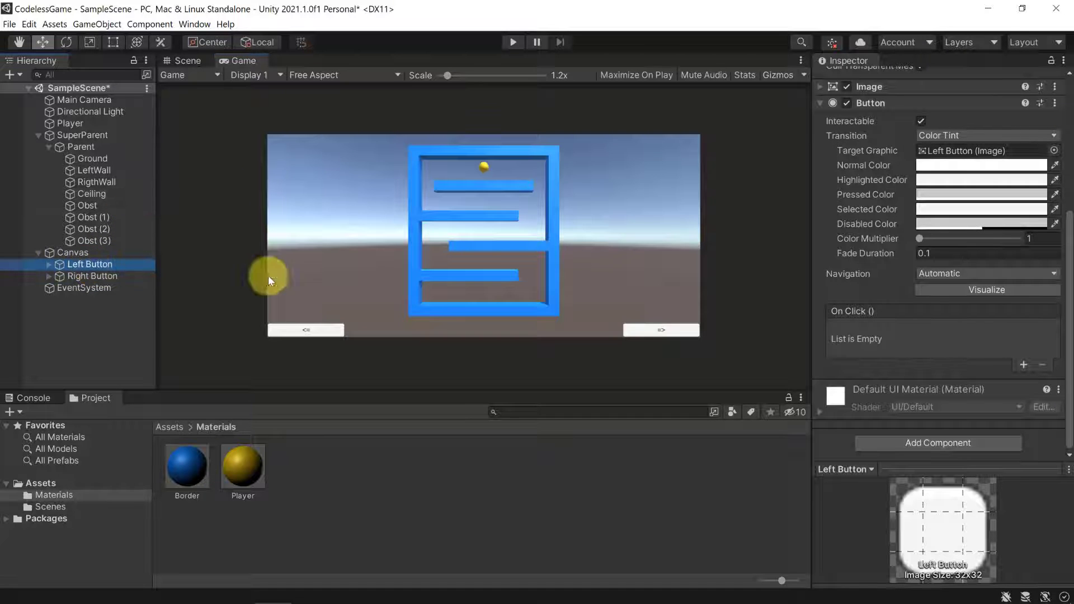
left_click(1020, 364)
left_click(1021, 363)
left_click(1023, 403)
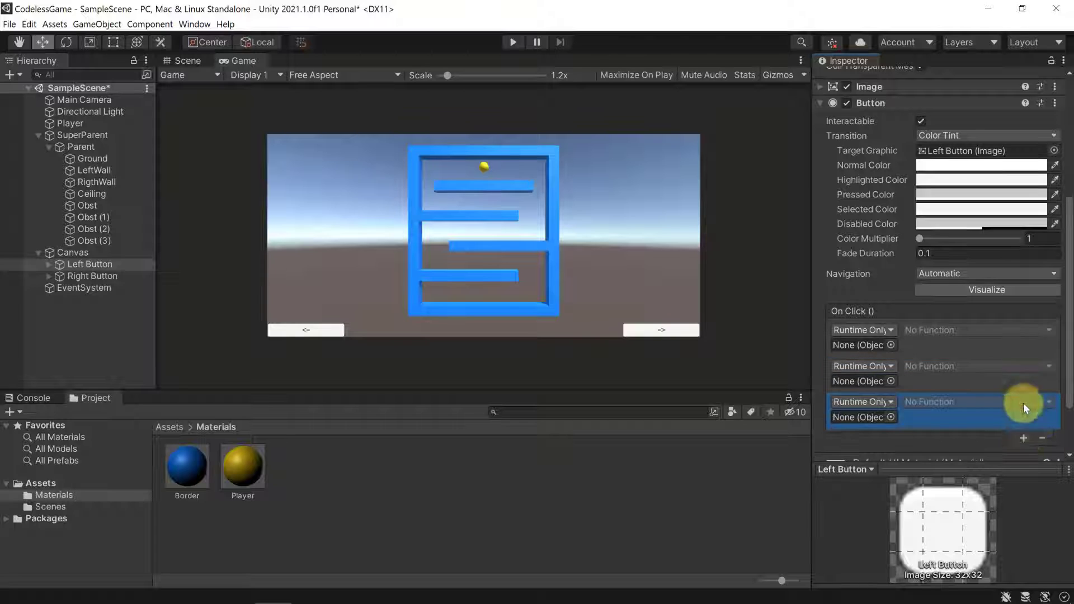
left_click(1024, 438)
scroll(901, 334, "down", 3)
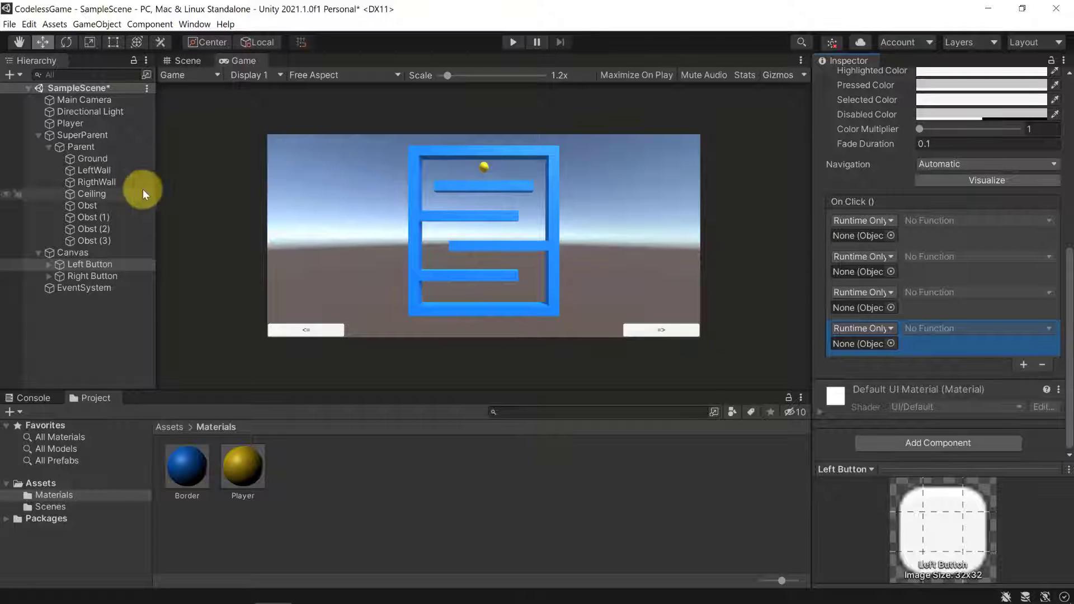
Assign SuperParent as the target object of the Left Button's first On Click event
left_click_drag(81, 132, 861, 237)
left_click(89, 135)
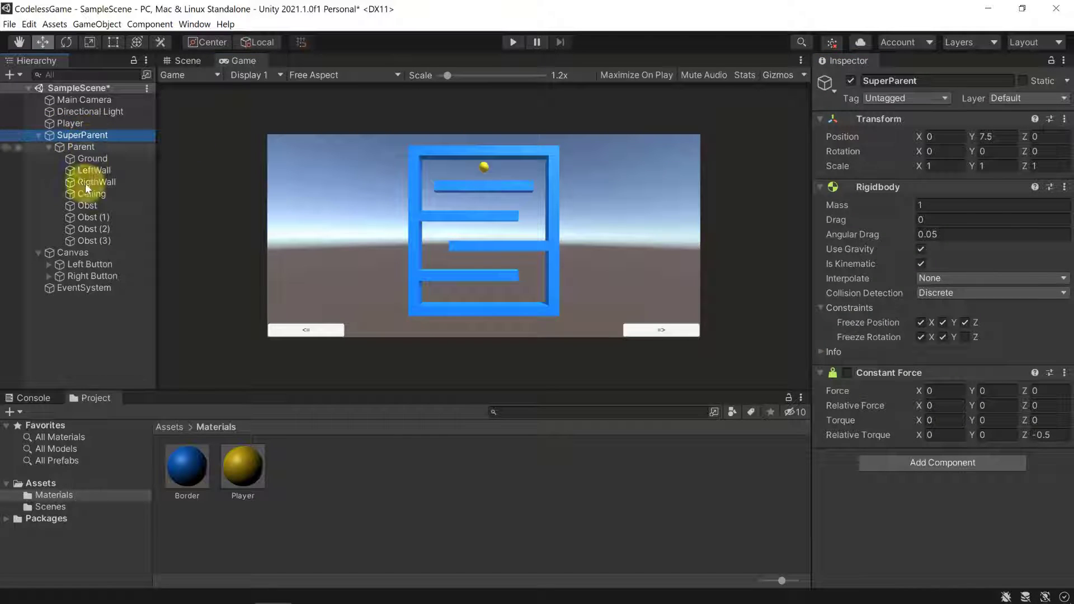
left_click(89, 275)
left_click(80, 265)
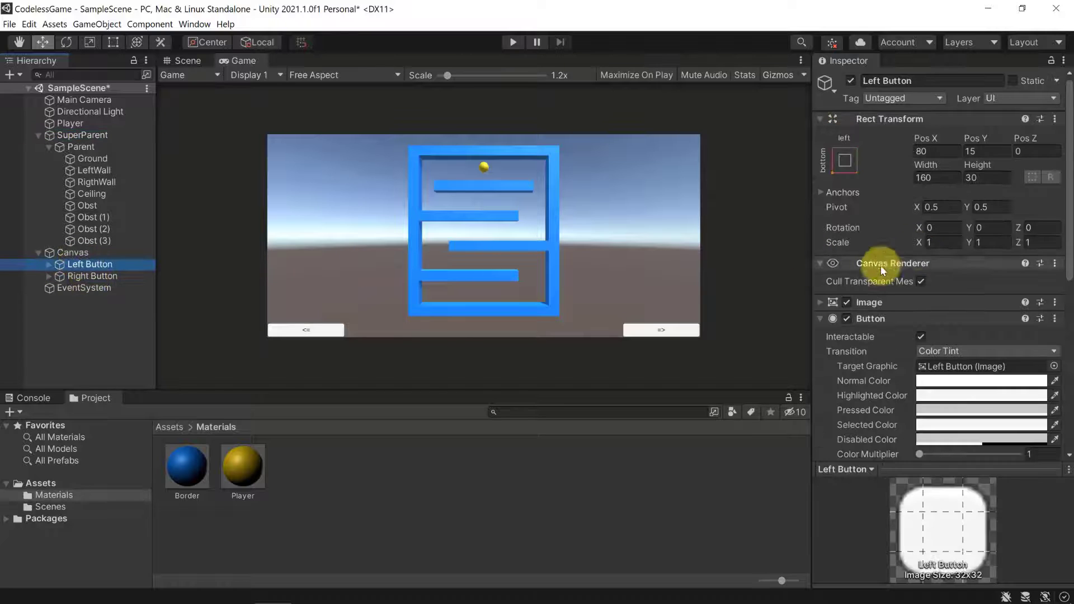
scroll(858, 341, "down", 10)
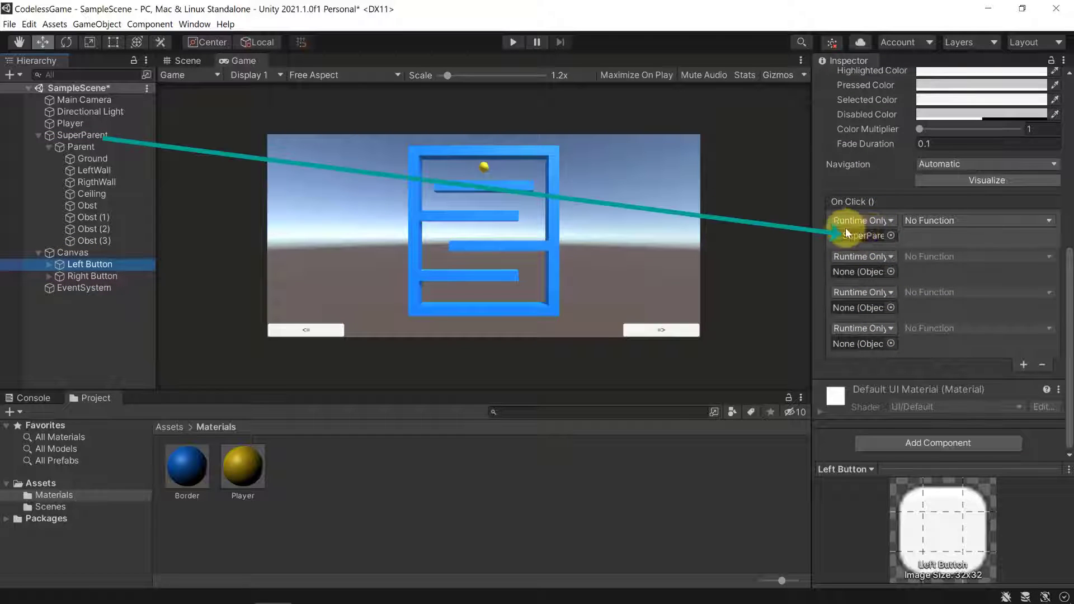
Search the scene objects for "super" and assign SuperParent as the target of the Left Button's second On Click event
left_click(890, 271)
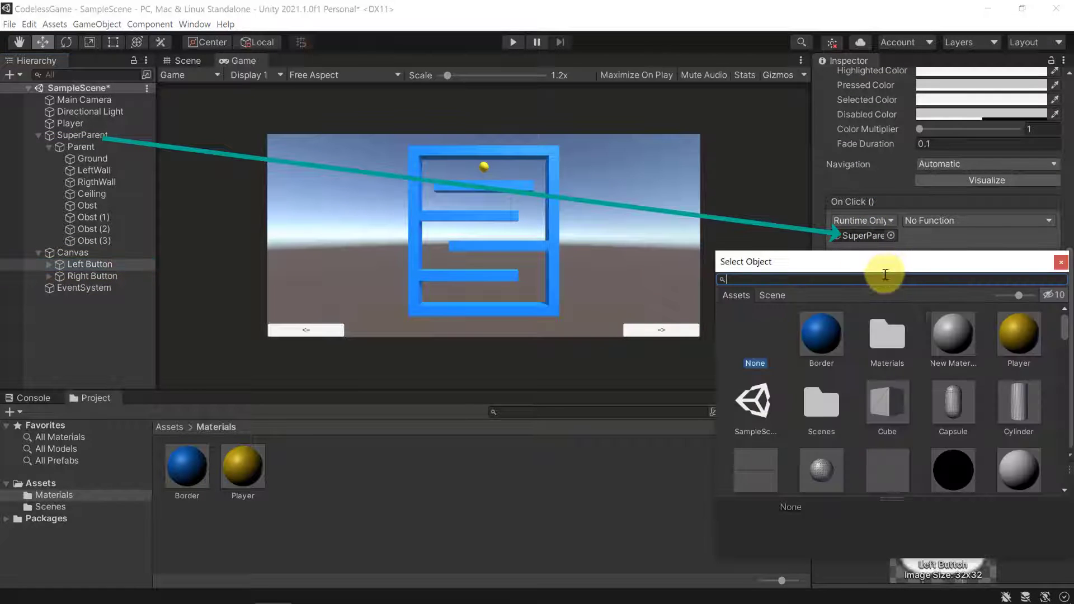
left_click(1061, 262)
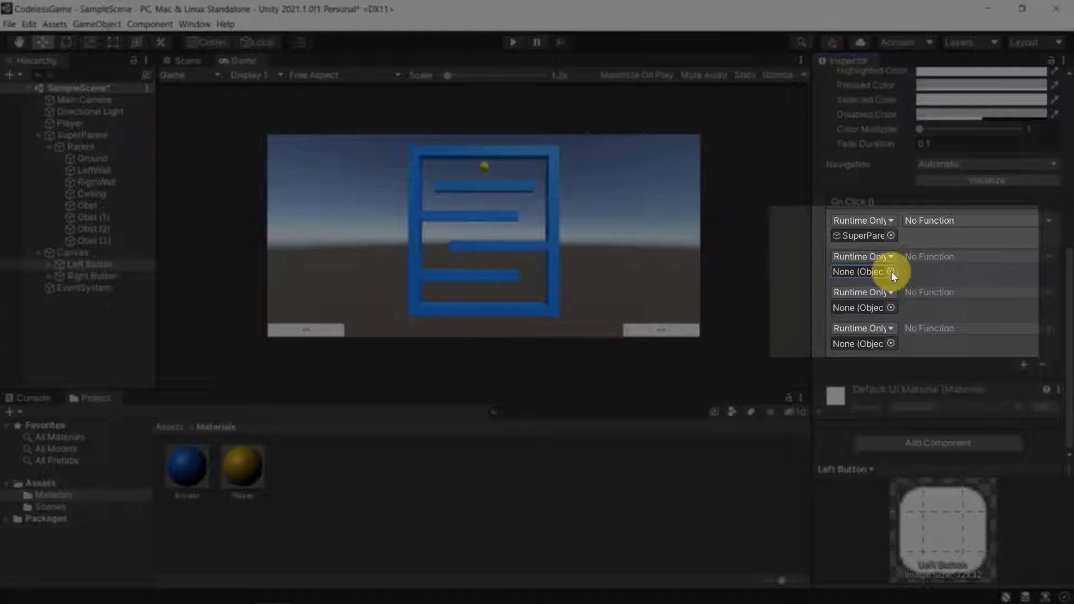
left_click(891, 271)
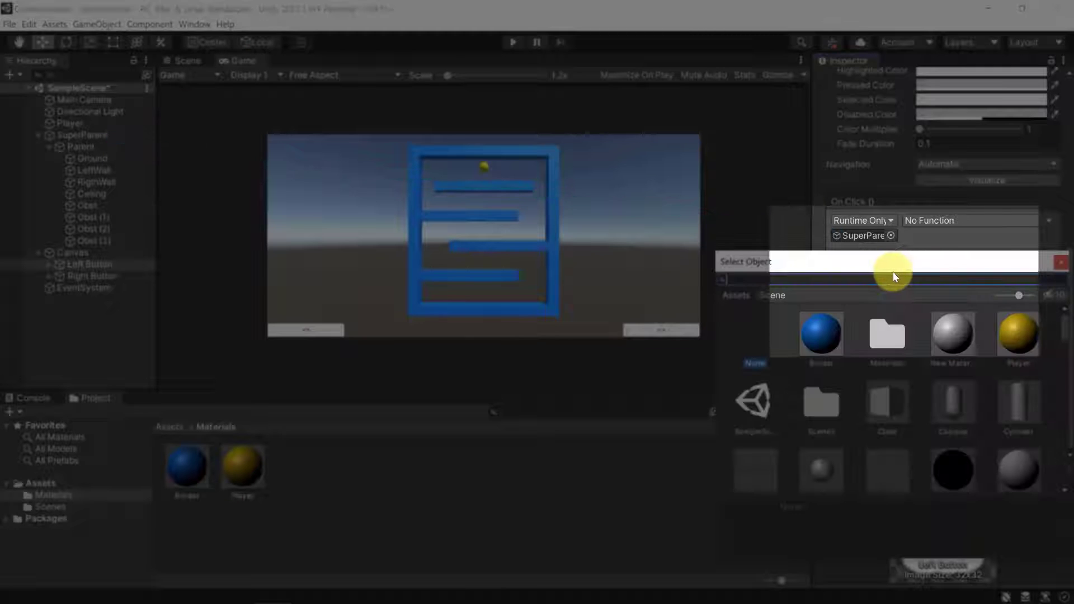
type("super")
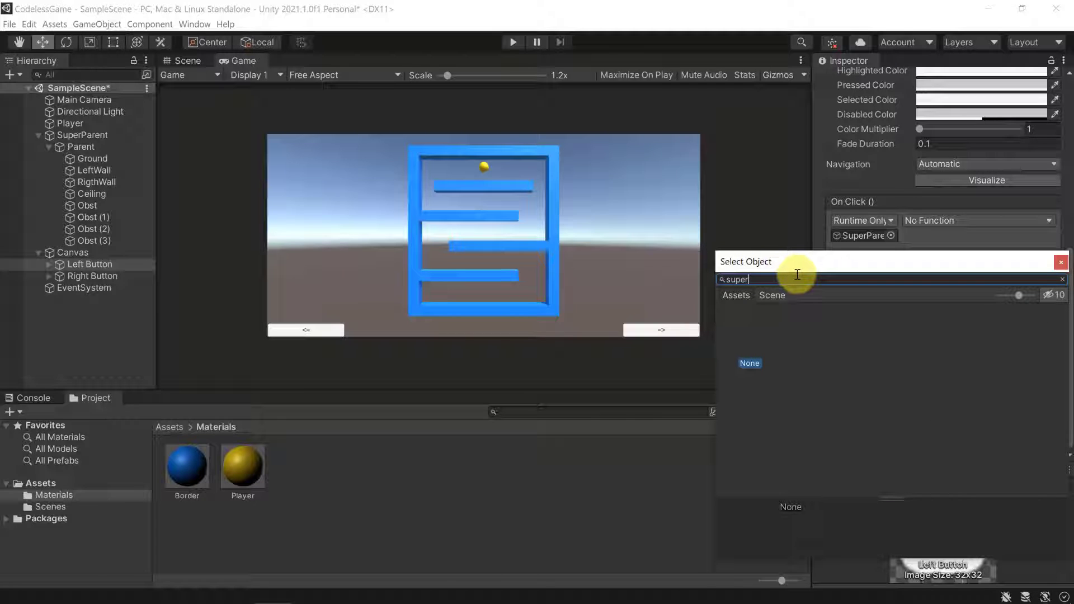
left_click(773, 294)
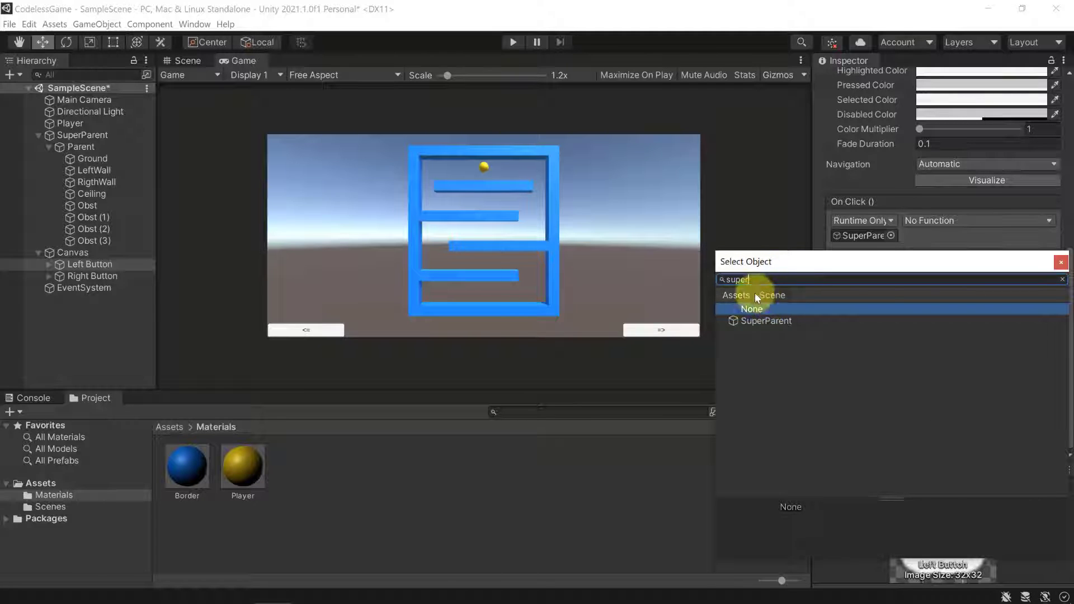
left_click(737, 295)
left_click(767, 295)
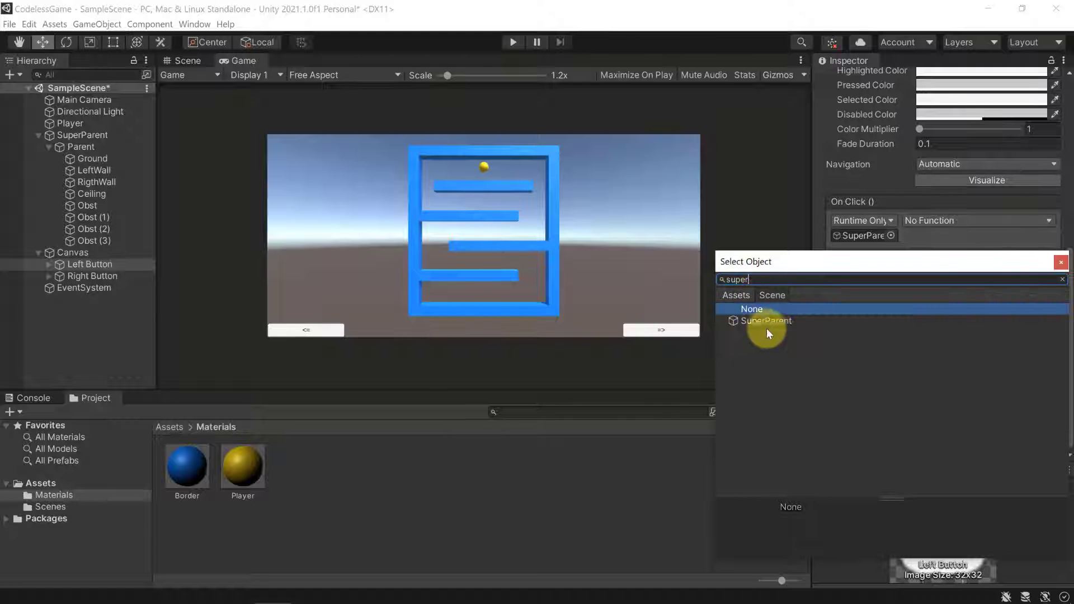
left_click(755, 322)
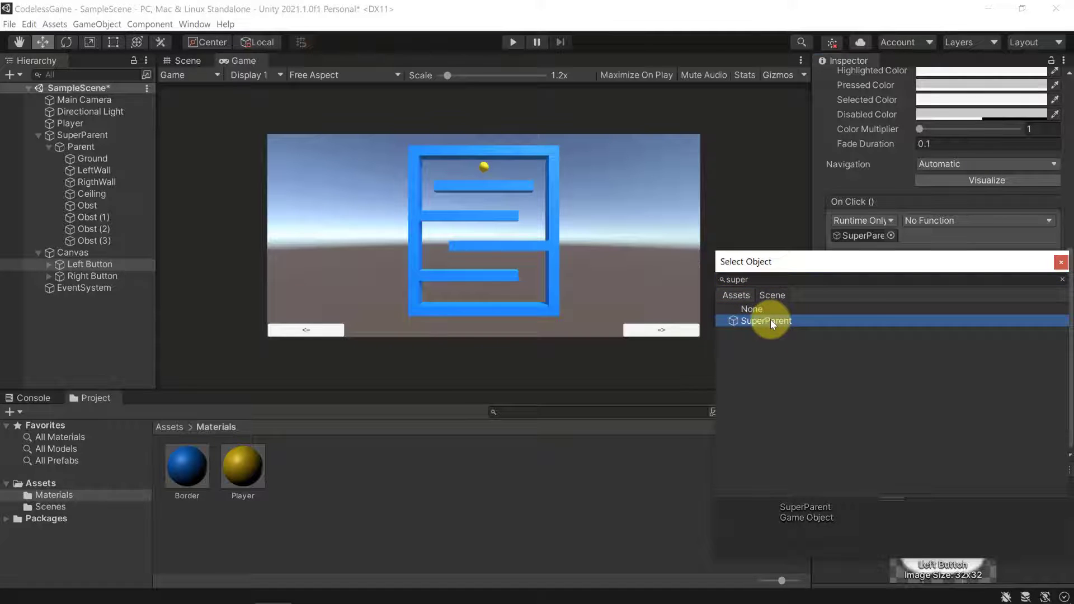
double_click(771, 319)
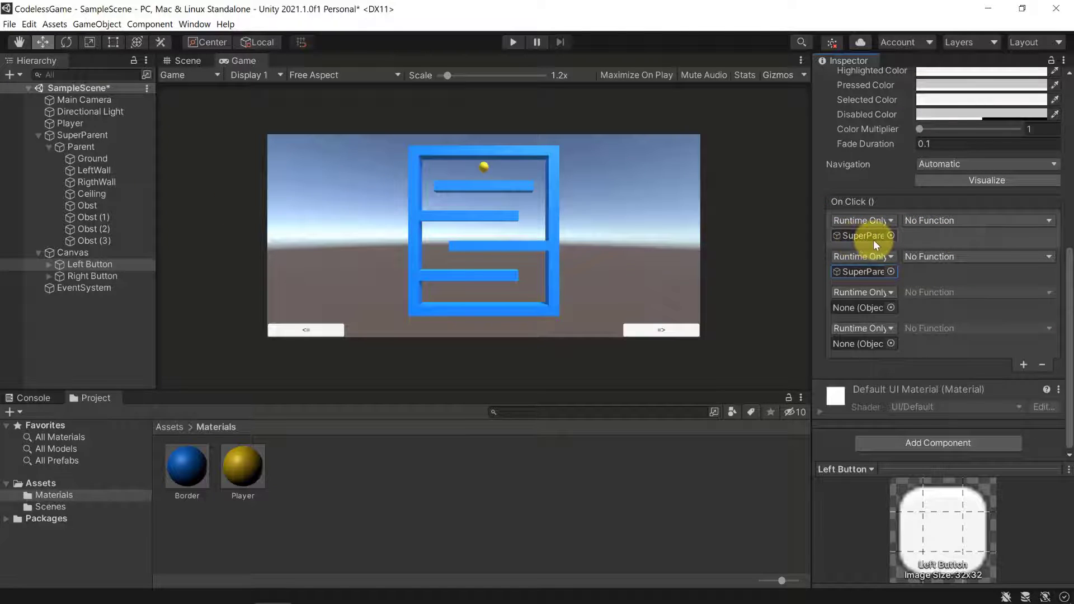
Set the Left Button's first On Click event to Rigidbody.isKinematic with its value unchecked, and check it against SuperParent's Rigidbody and Constant Force settings
left_click(972, 222)
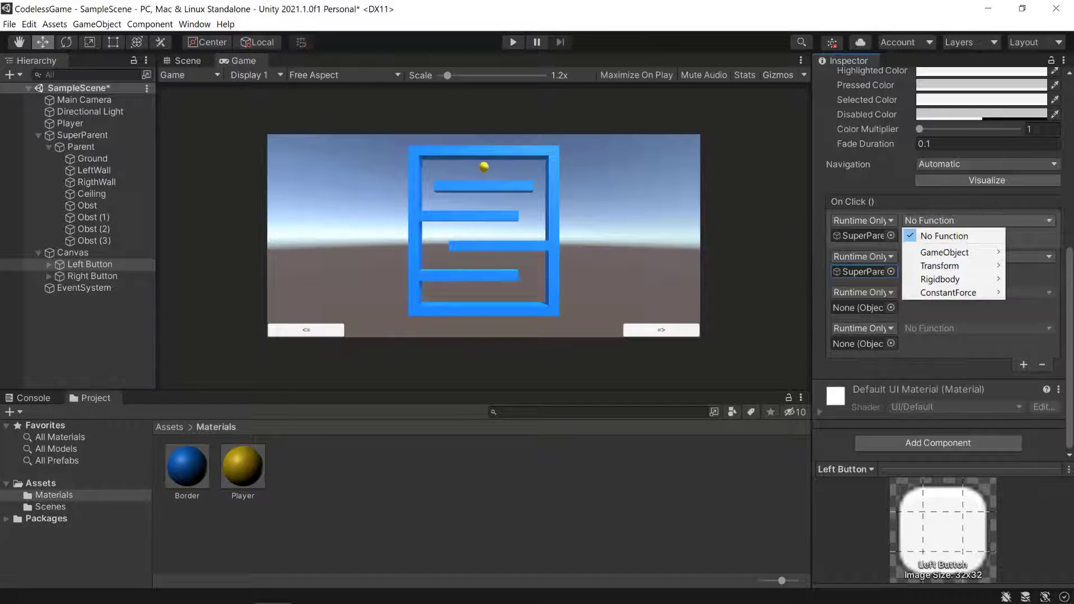
mouse_move(940, 283)
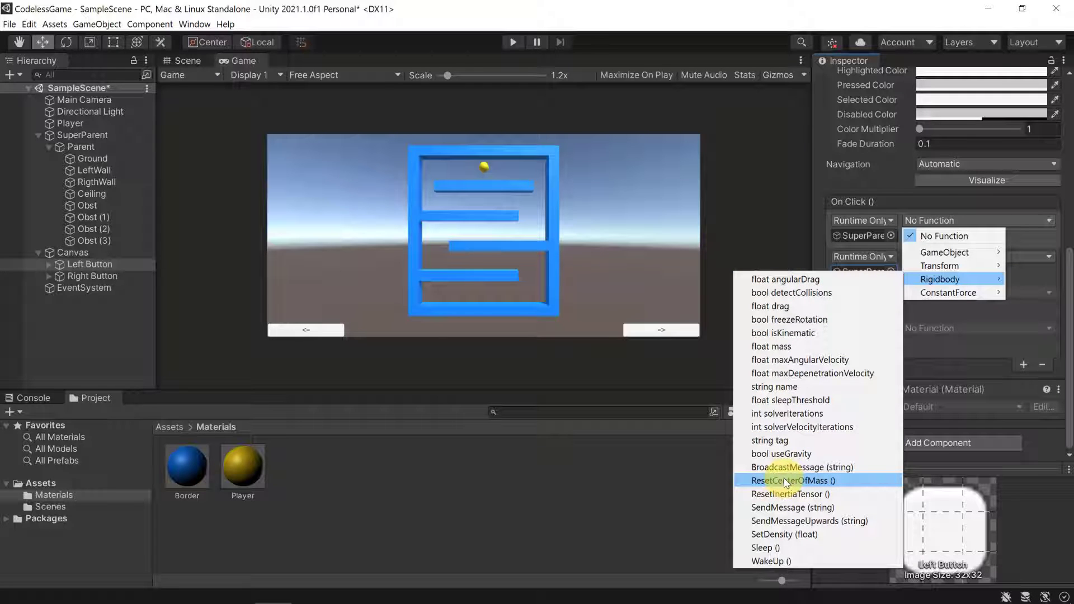
left_click(809, 335)
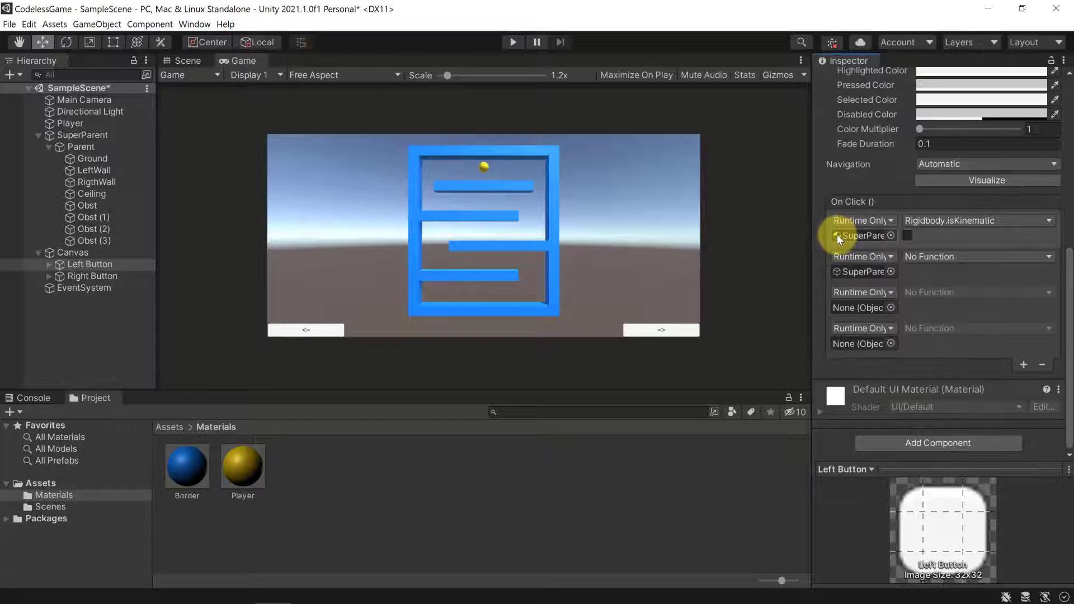
left_click(89, 135)
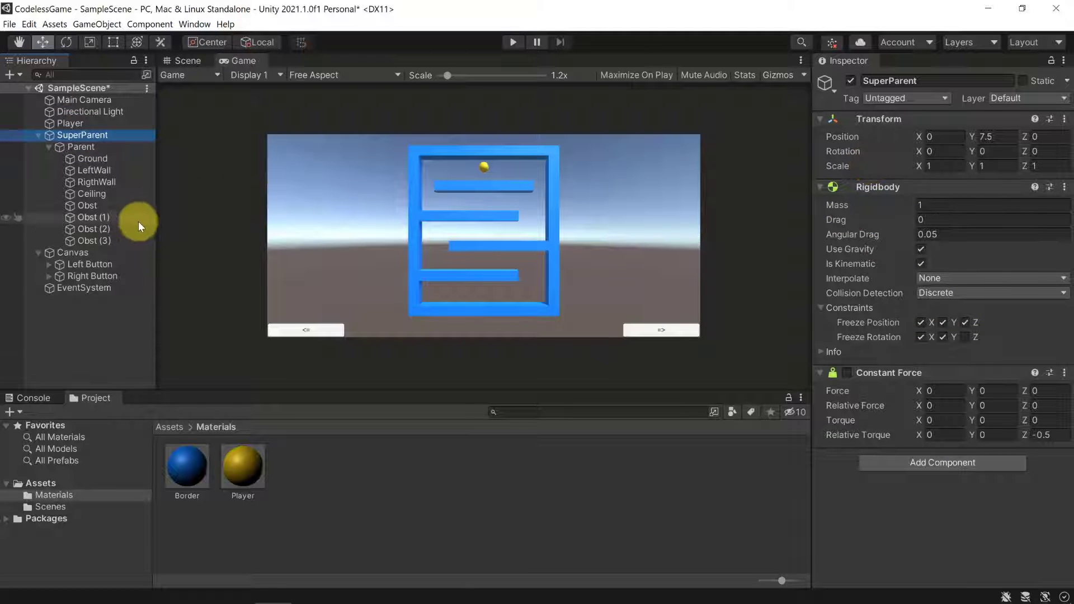
left_click(75, 266)
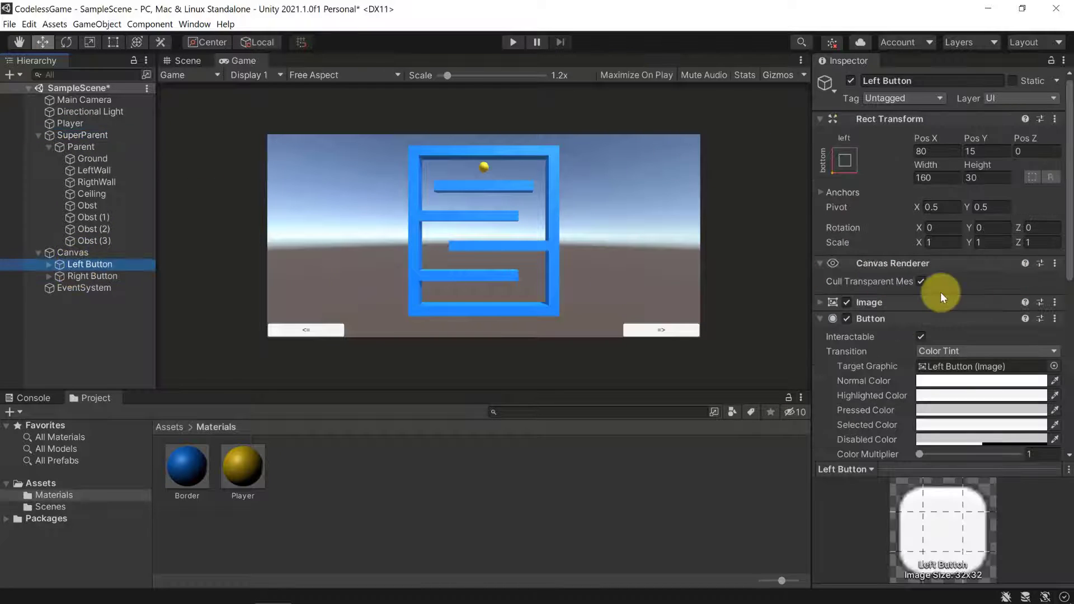
scroll(941, 292, "down", 10)
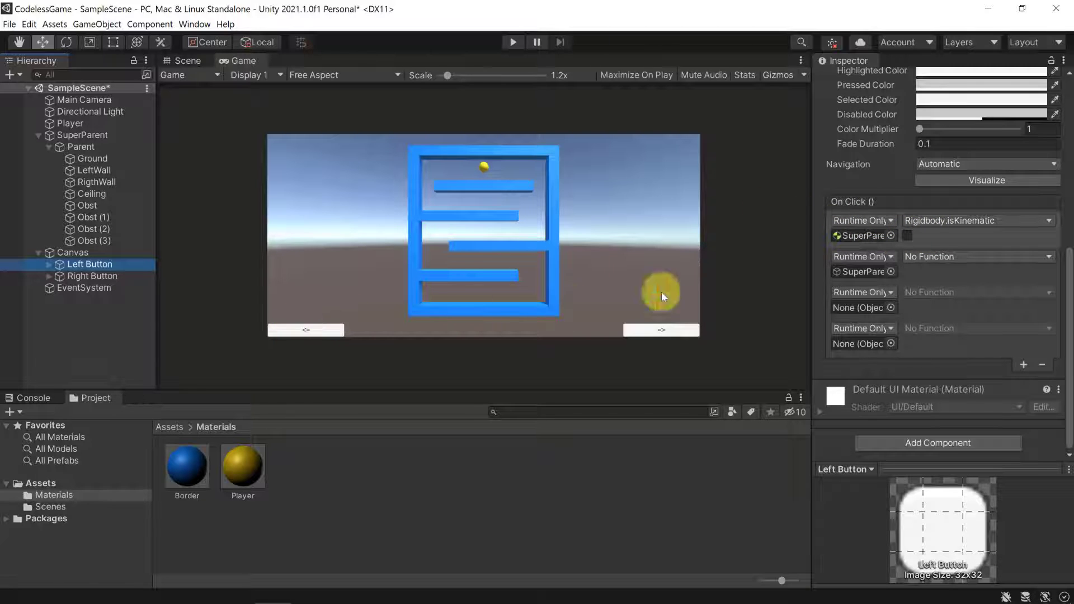
left_click(81, 135)
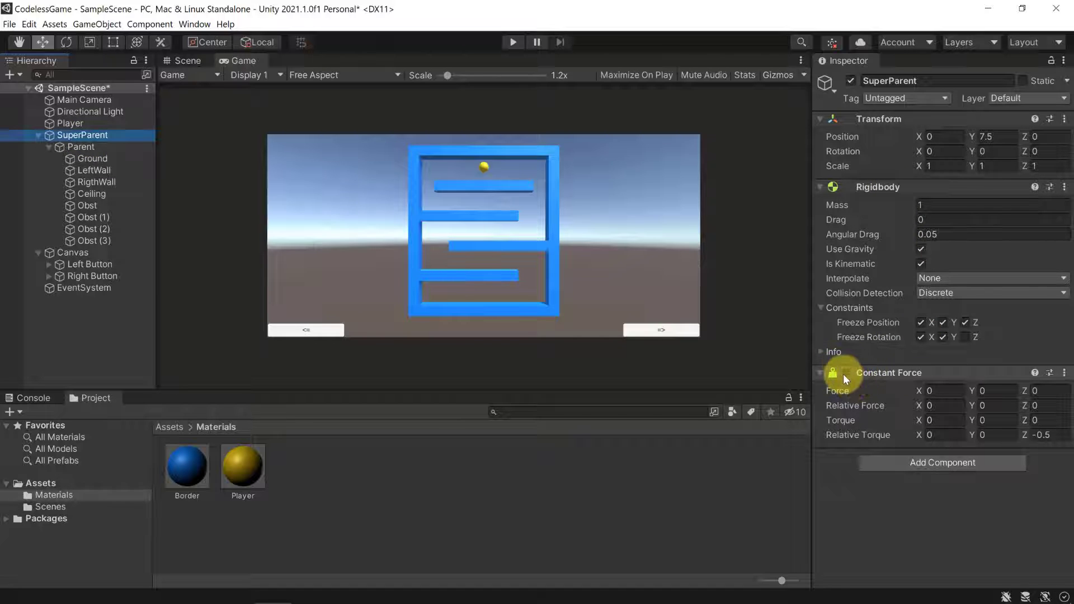
Set the function of the Left Button's second On Click event to ConstantForce.enabled on SuperParent
left_click(73, 264)
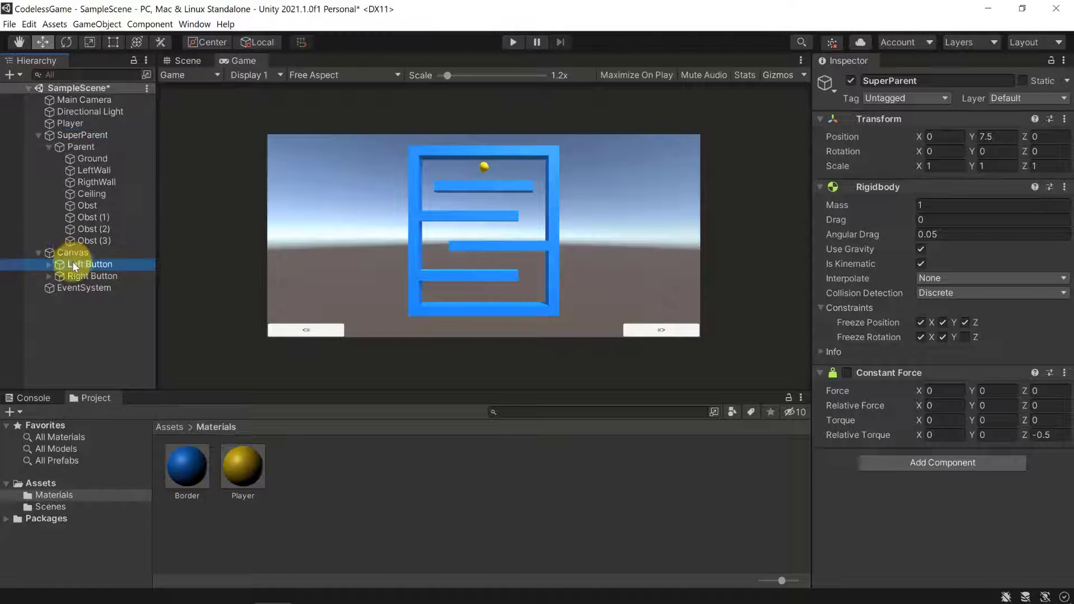
scroll(905, 318, "down", 10)
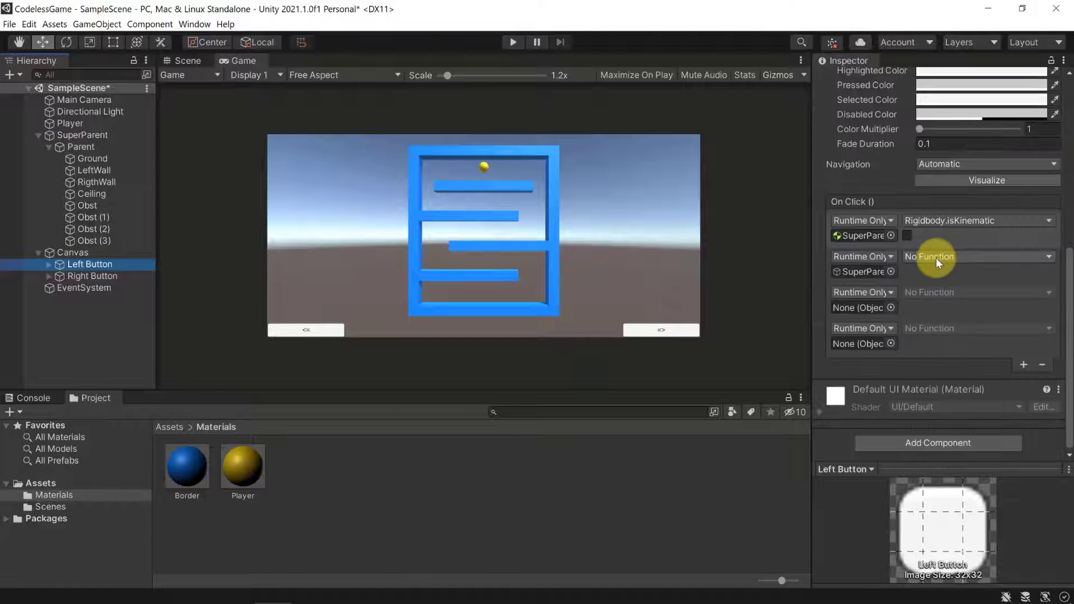
left_click(948, 256)
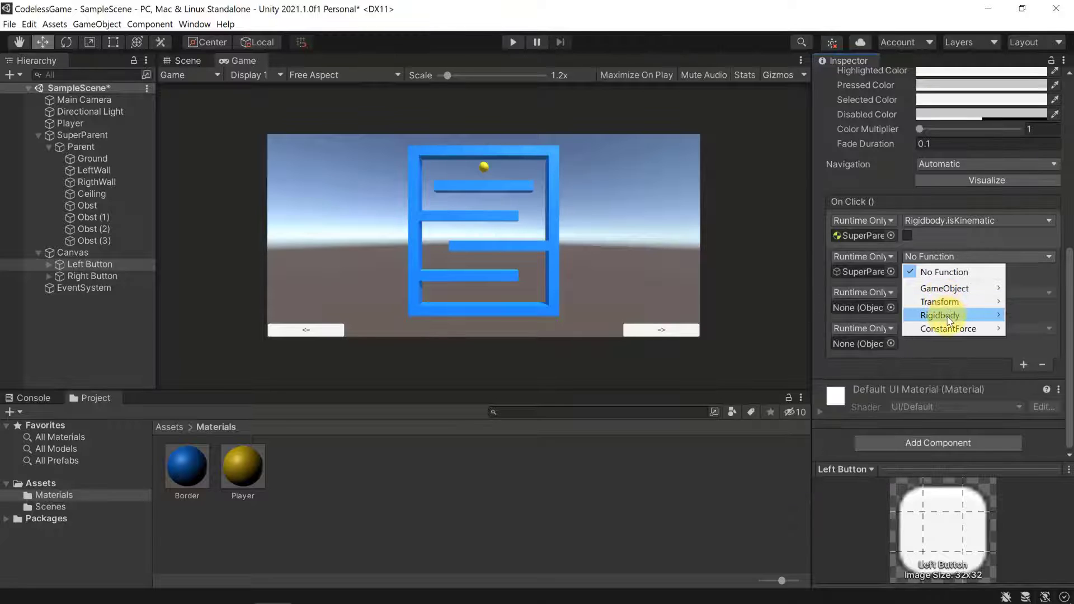
mouse_move(960, 333)
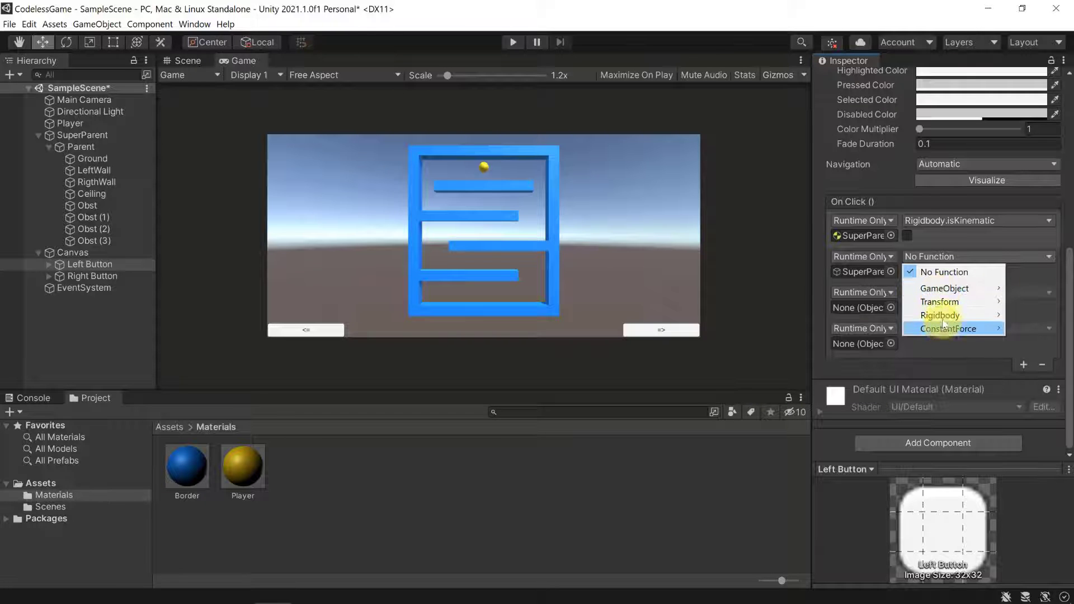
mouse_move(940, 294)
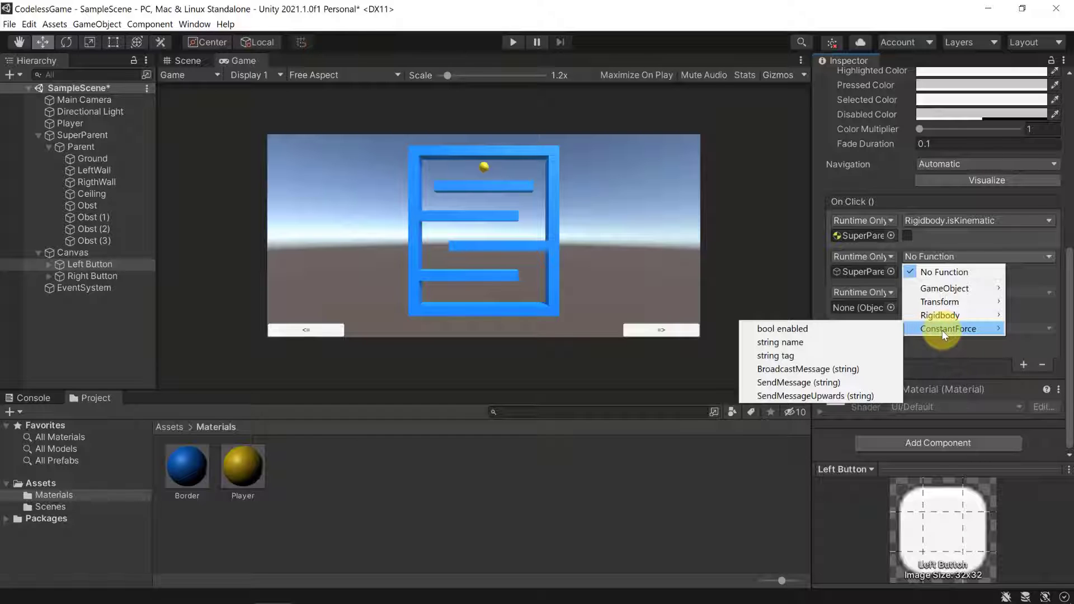
left_click(782, 330)
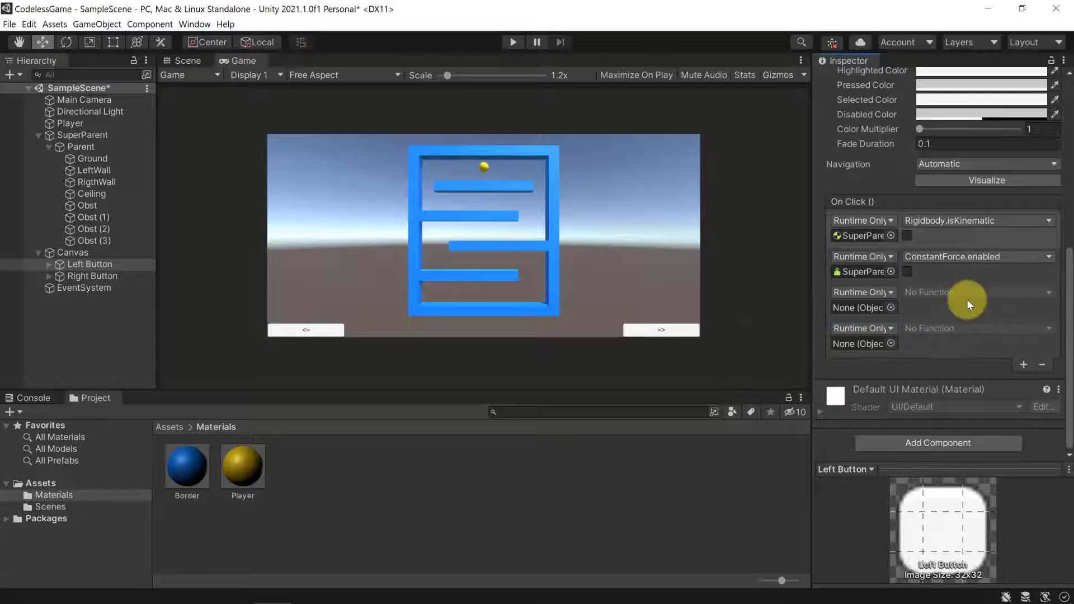
For the Left Button's SuperParent events, leave ConstantForce.enabled unchecked and set Rigidbody.isKinematic to checked
left_click(907, 270)
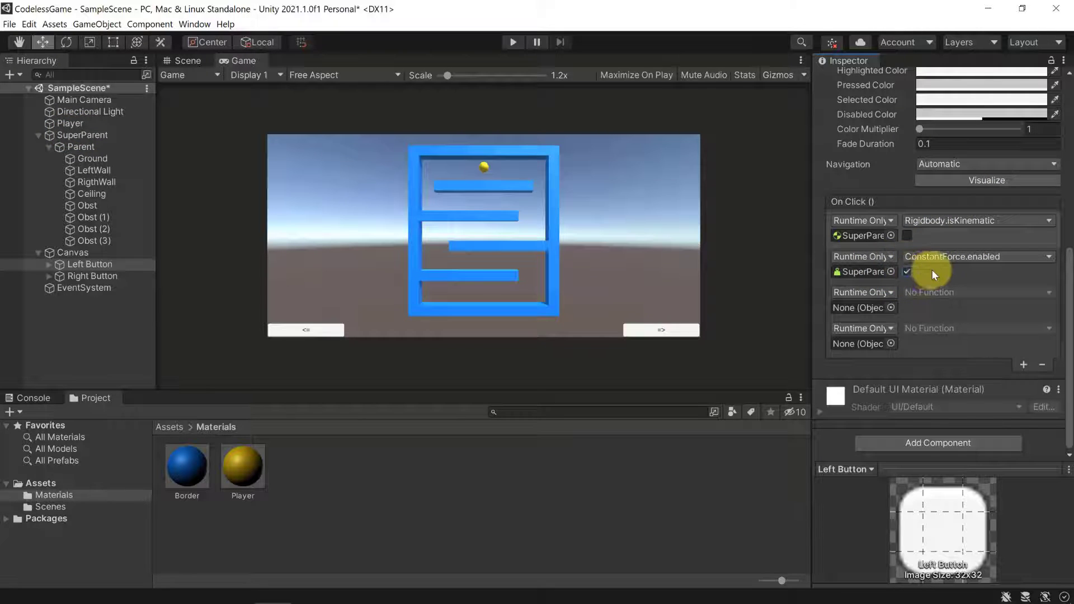
left_click(907, 271)
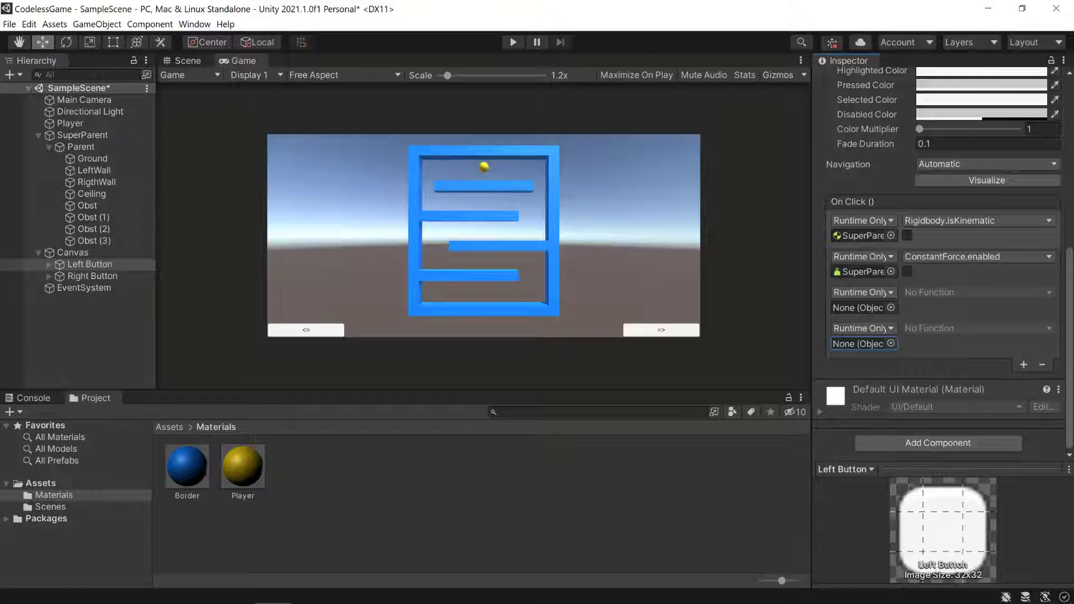
left_click(907, 236)
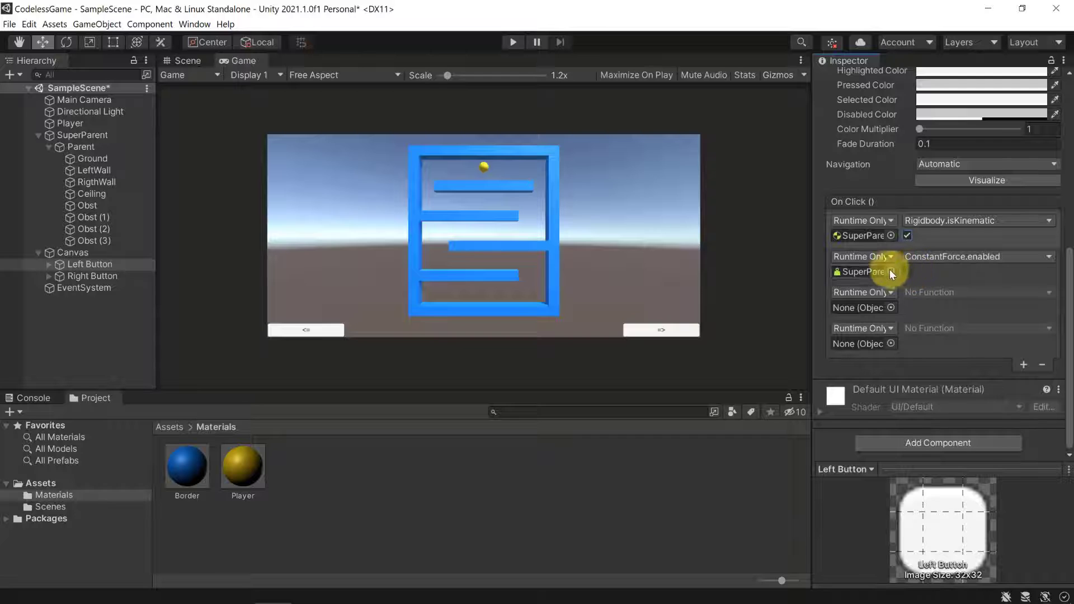
Compare the Constant Force relative torque on Z of SuperParent and Parent
left_click(72, 135)
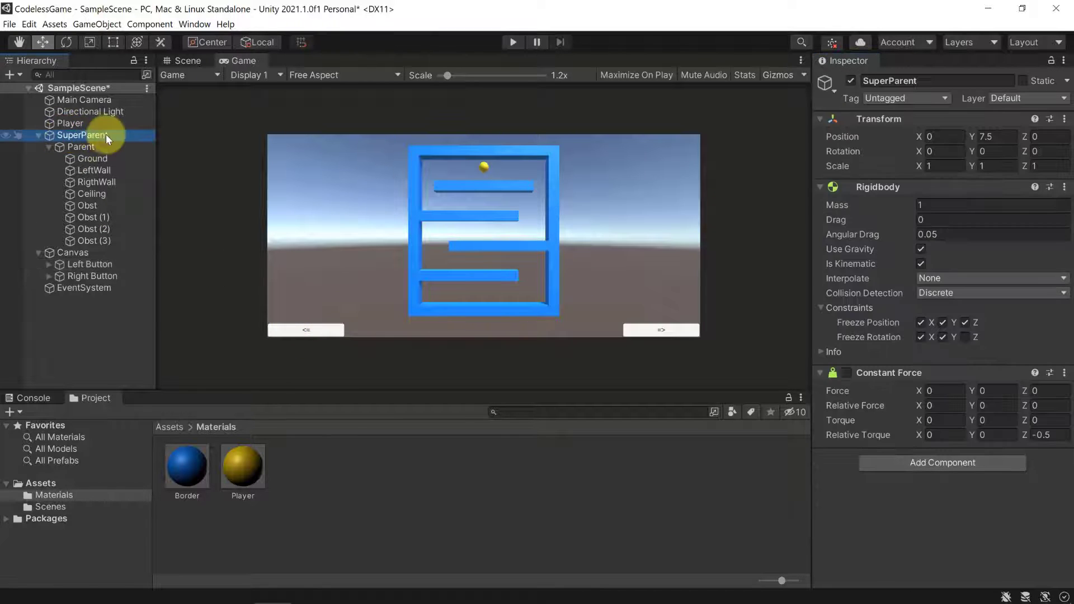
left_click(1046, 435)
left_click(385, 178)
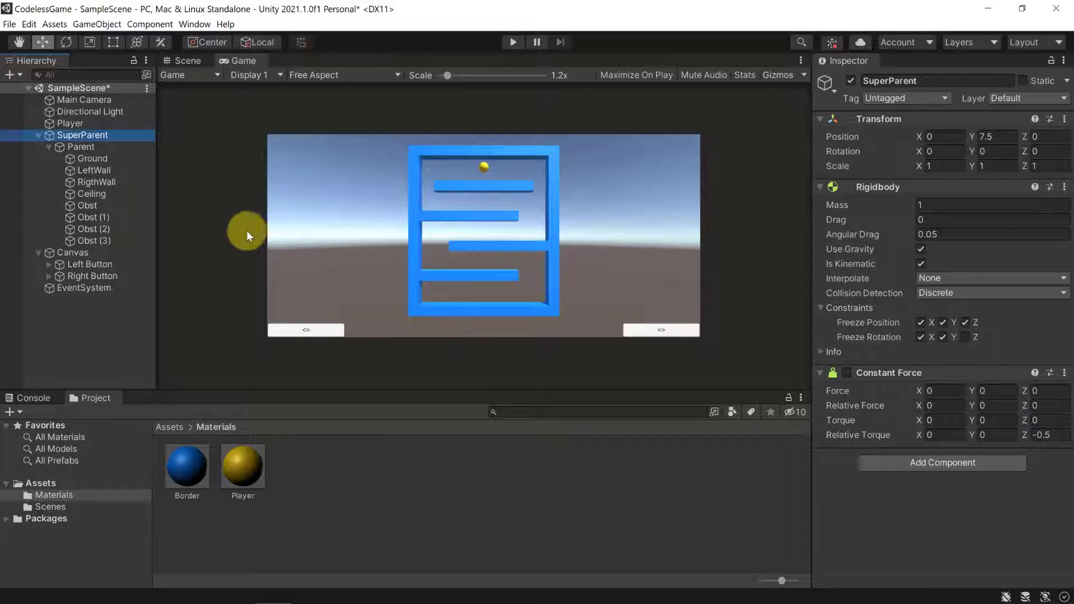
left_click(72, 147)
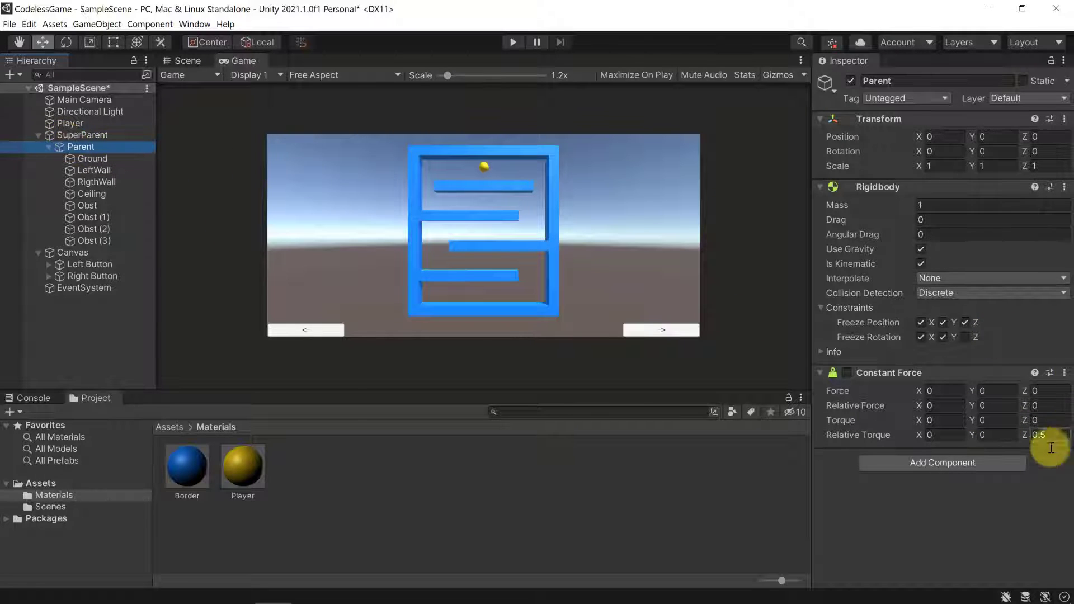
left_click(466, 134)
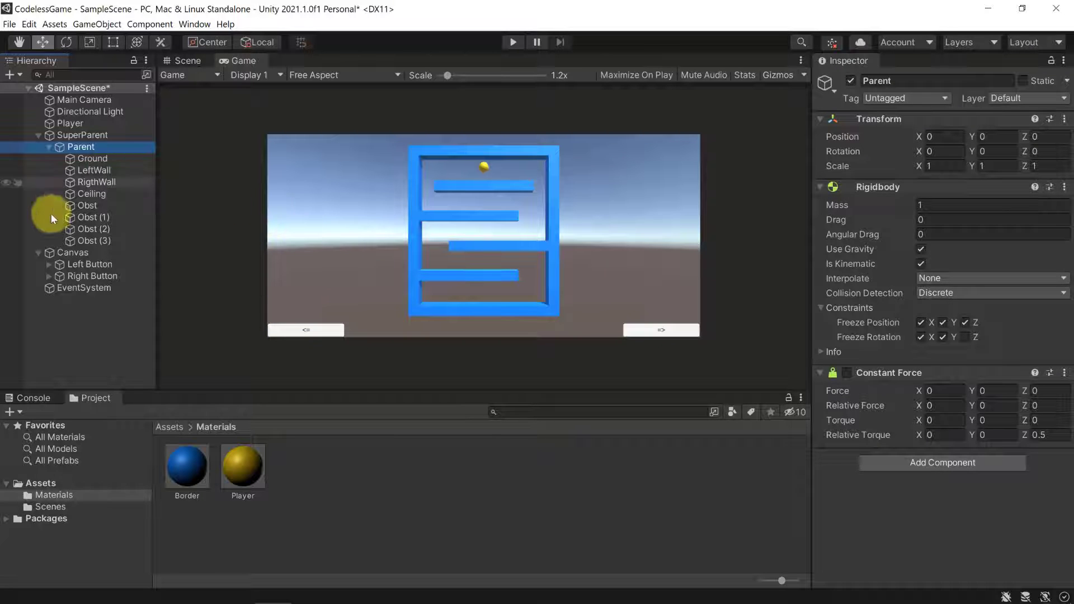
Assign Parent as the target object of the Left Button's third On Click event
left_click(84, 265)
scroll(948, 303, "down", 6)
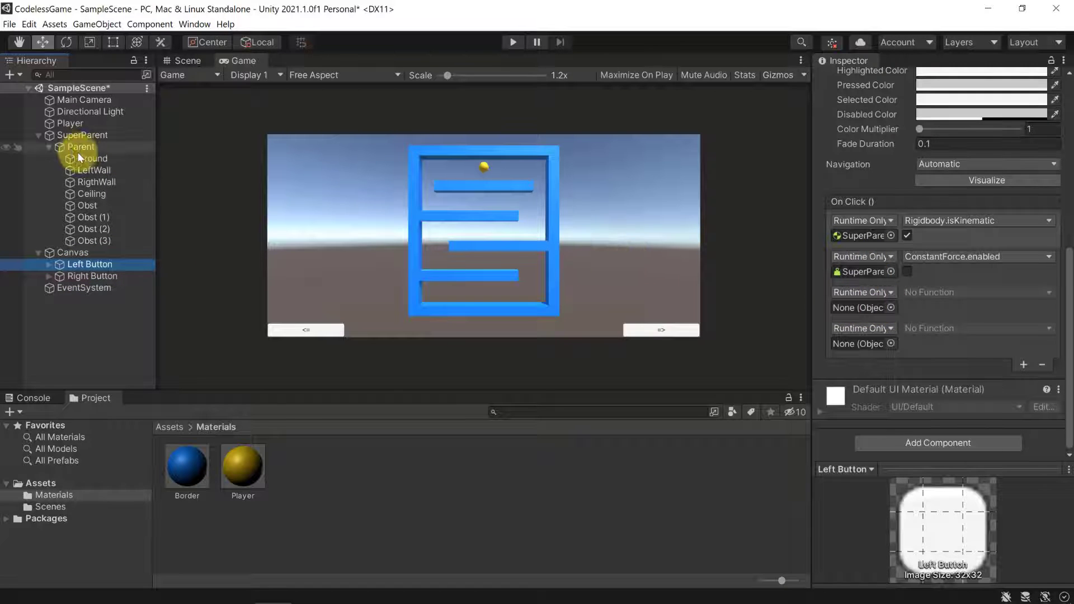
left_click_drag(71, 151, 875, 306)
Search the scene objects for "parent" and assign Parent as the target of the Left Button's fourth On Click event
left_click(891, 343)
key("Escape")
left_click(891, 344)
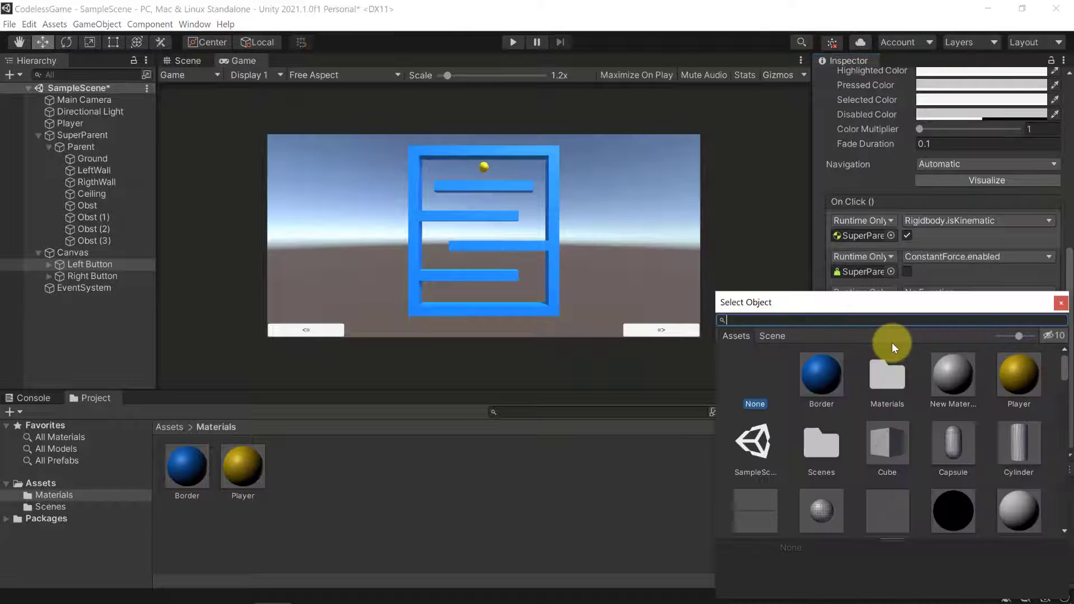
left_click(767, 333)
type("parent")
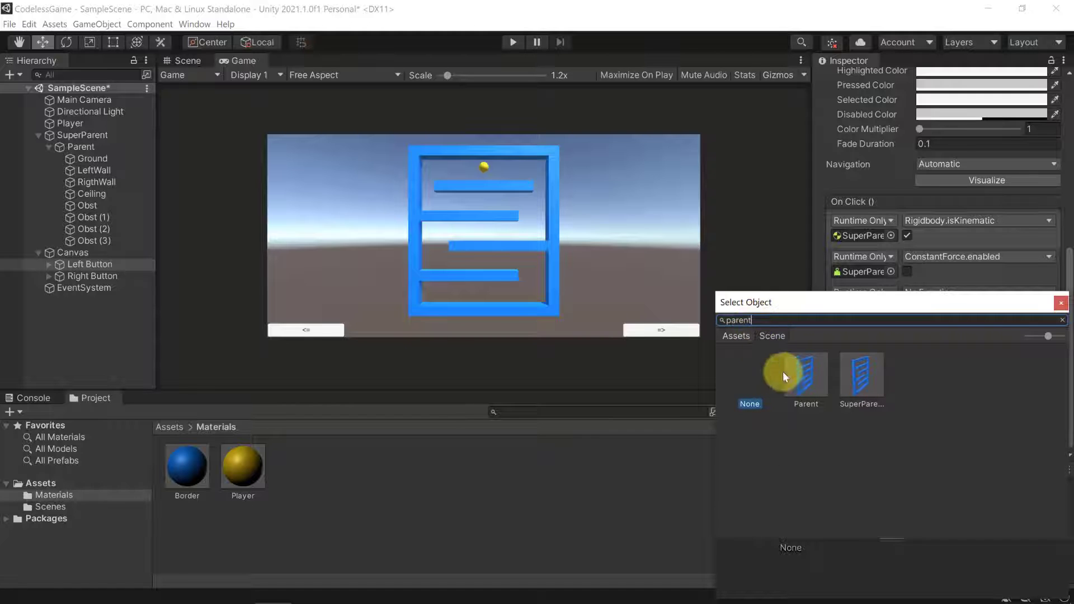
left_click(822, 358)
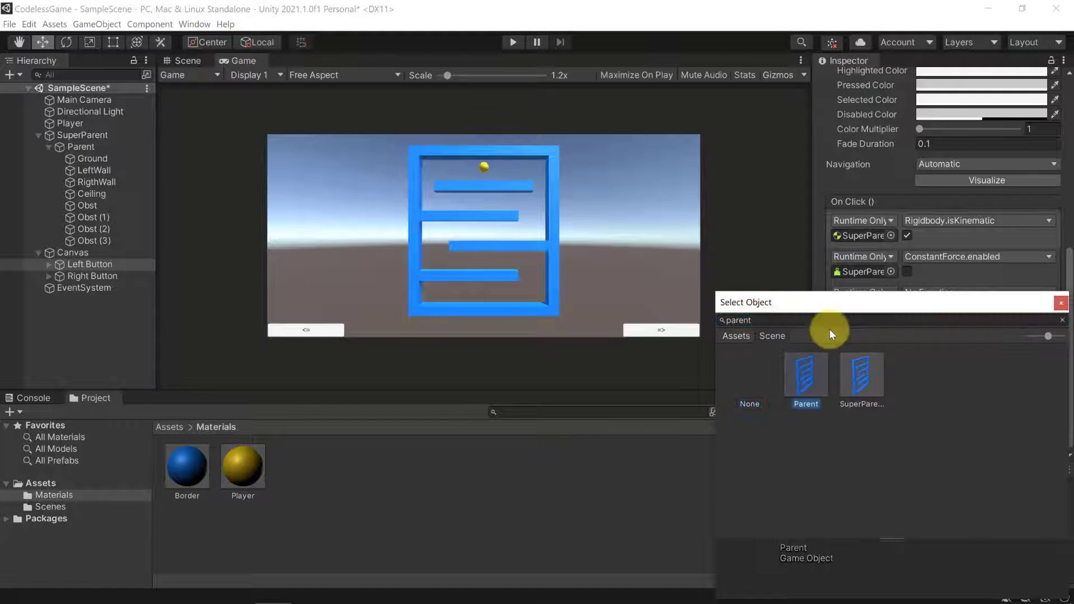
double_click(798, 379)
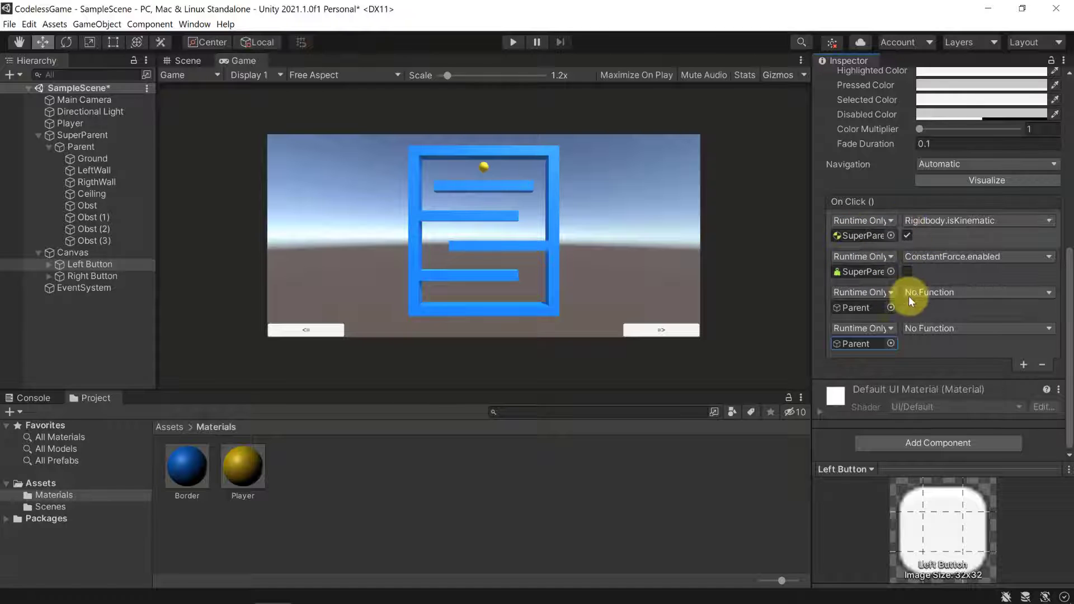
Set the Left Button's third On Click event to Rigidbody.isKinematic unchecked and its fourth to ConstantForce.enabled checked
left_click(930, 293)
mouse_move(941, 353)
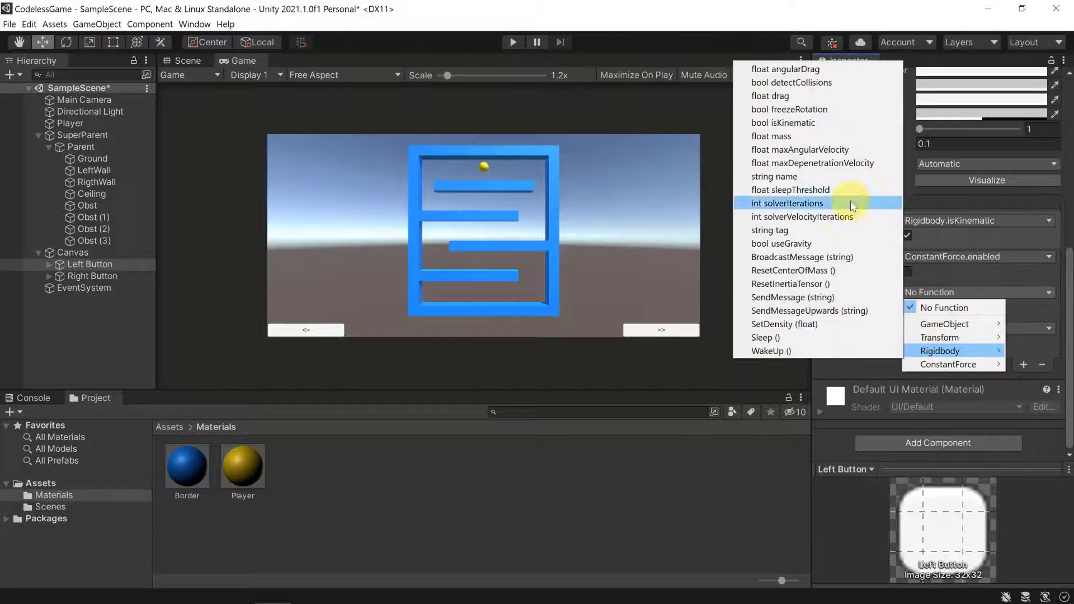
left_click(789, 124)
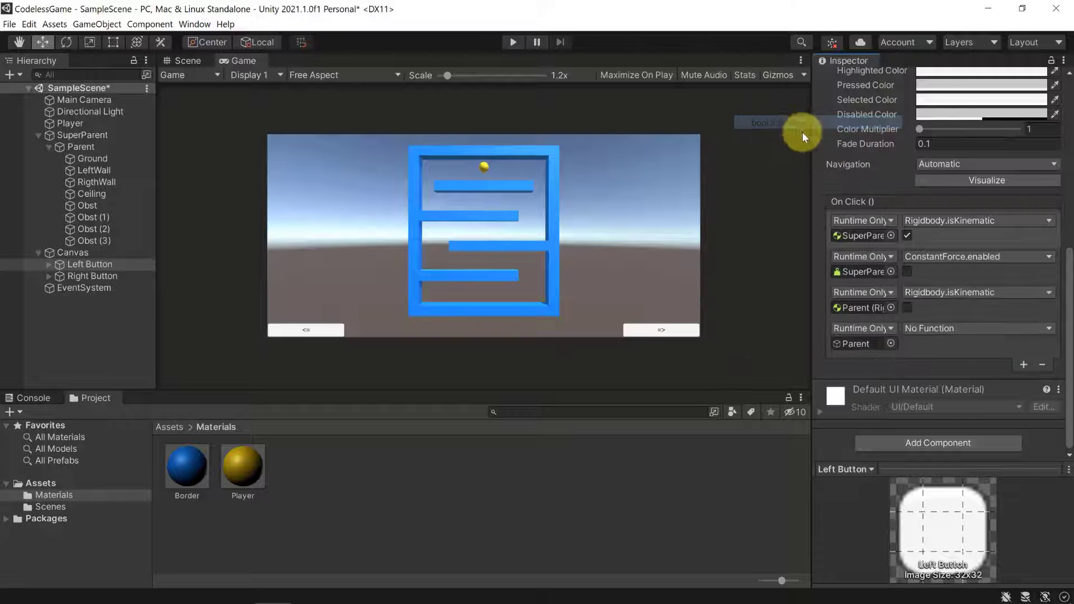
left_click(927, 330)
mouse_move(939, 389)
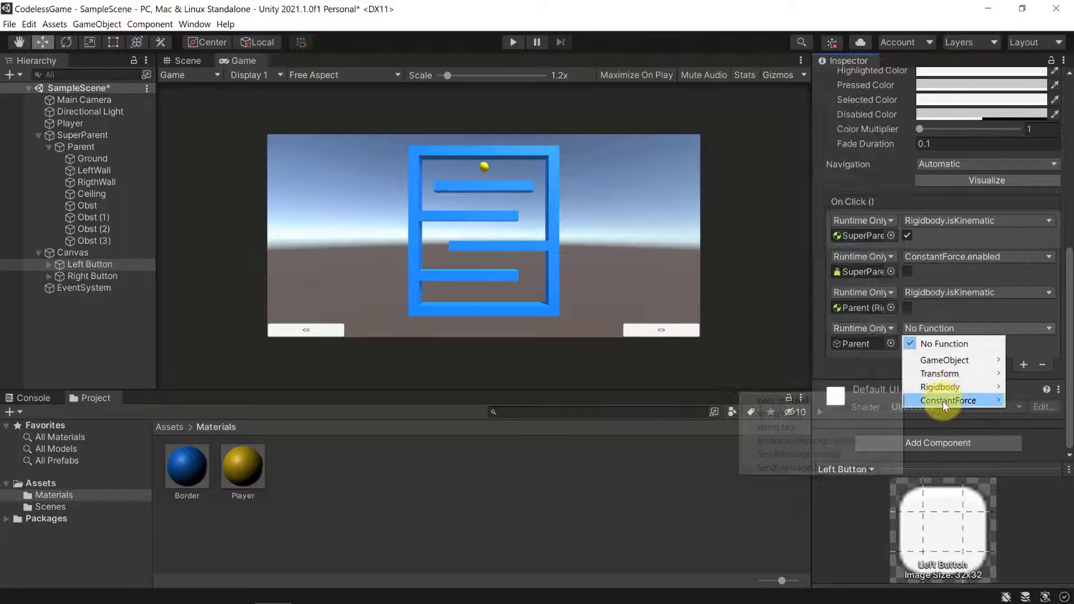
left_click(781, 399)
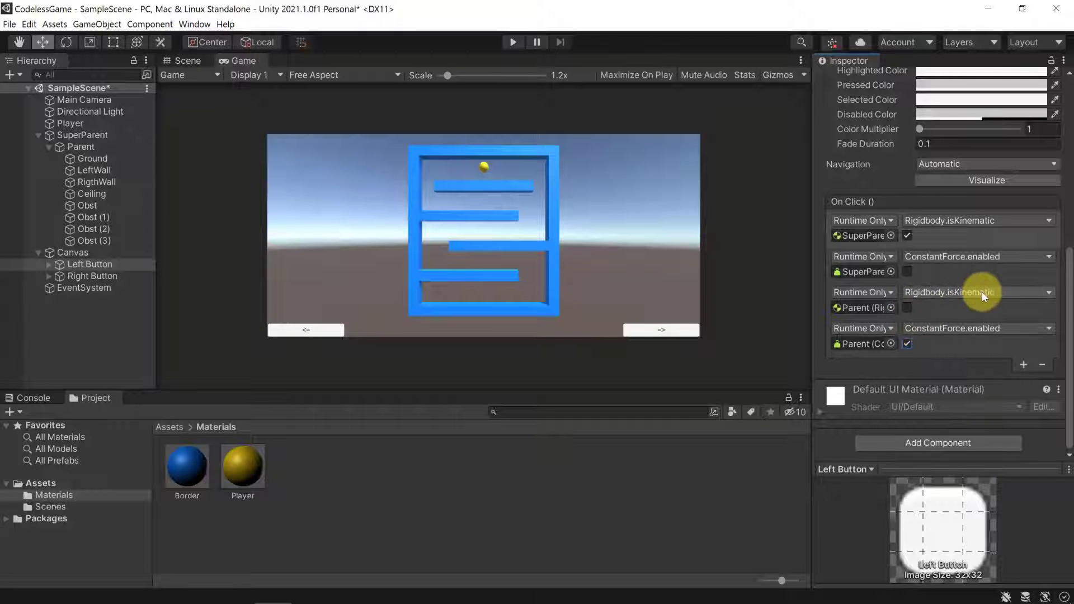
left_click(907, 308)
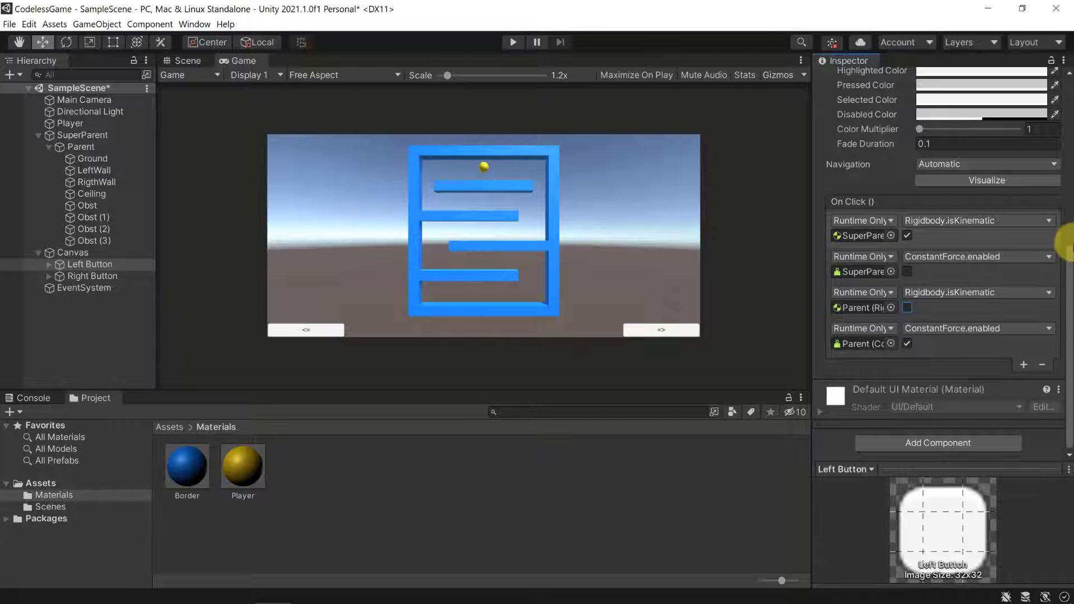
Copy the Left Button's Button component with its On Click events
scroll(1016, 243, "up", 10)
left_click(1053, 258)
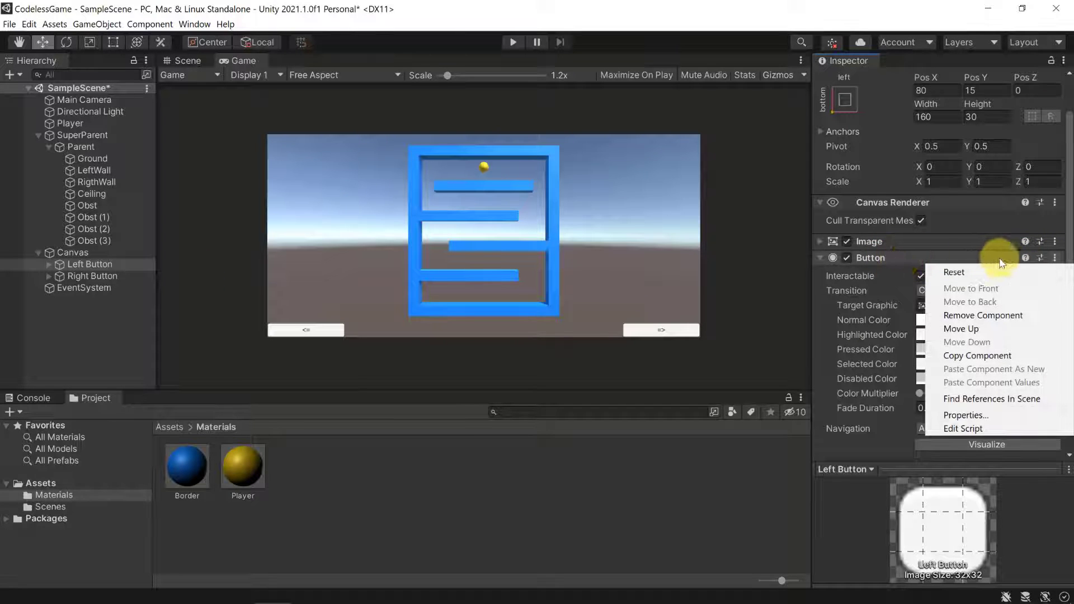
left_click(973, 361)
left_click(820, 258)
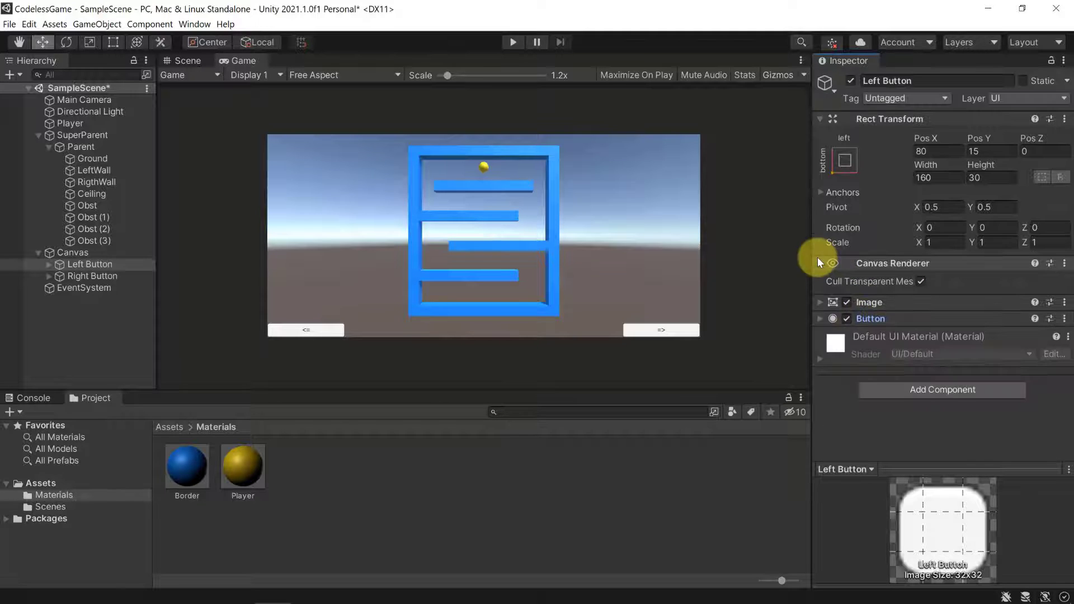
left_click(820, 319)
scroll(924, 316, "down", 3)
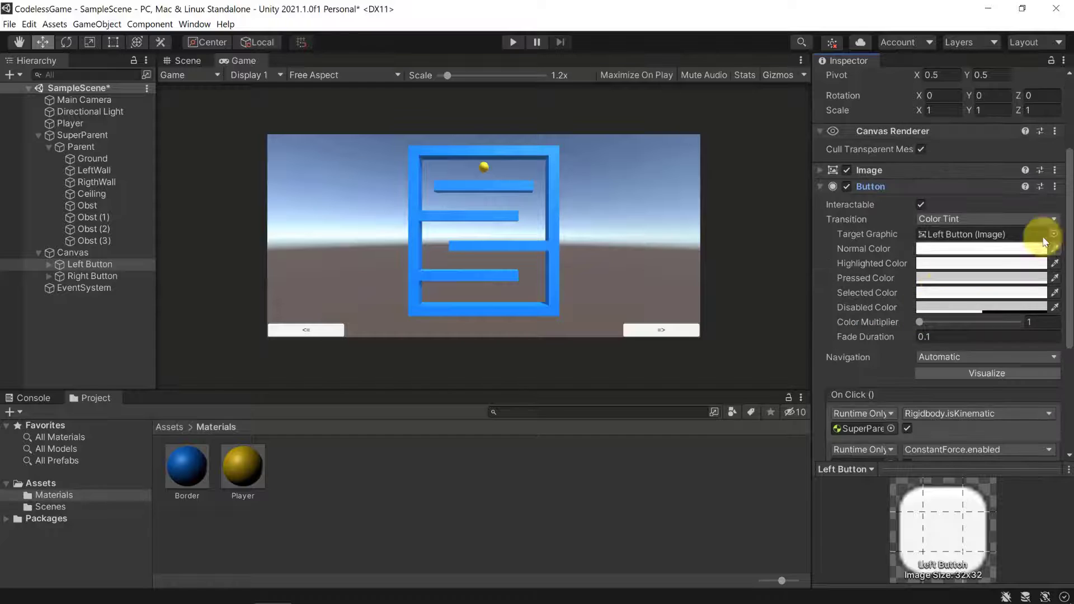
left_click(1054, 186)
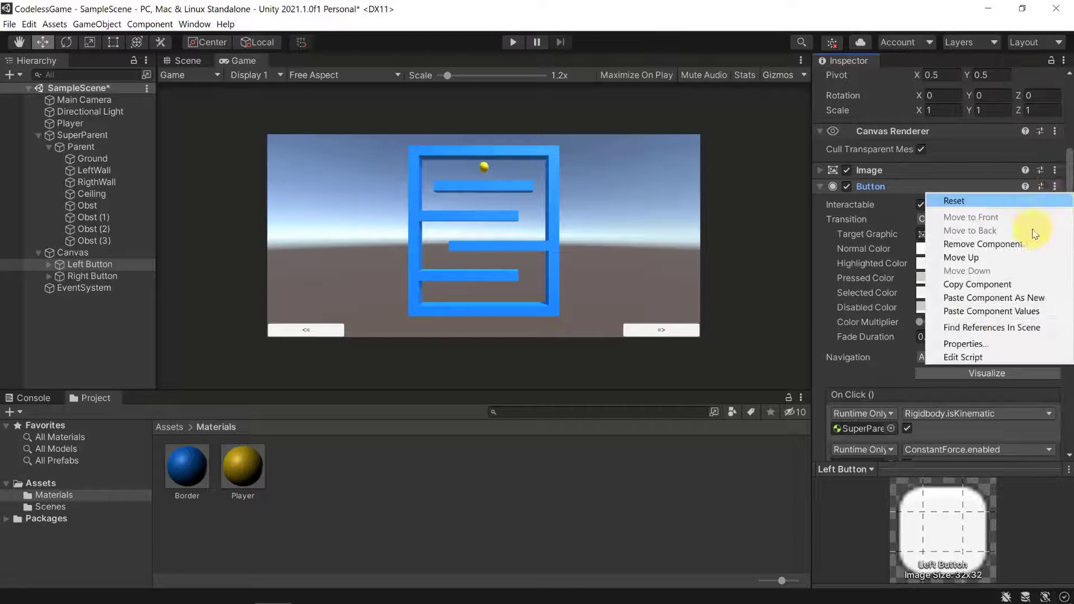
left_click(969, 285)
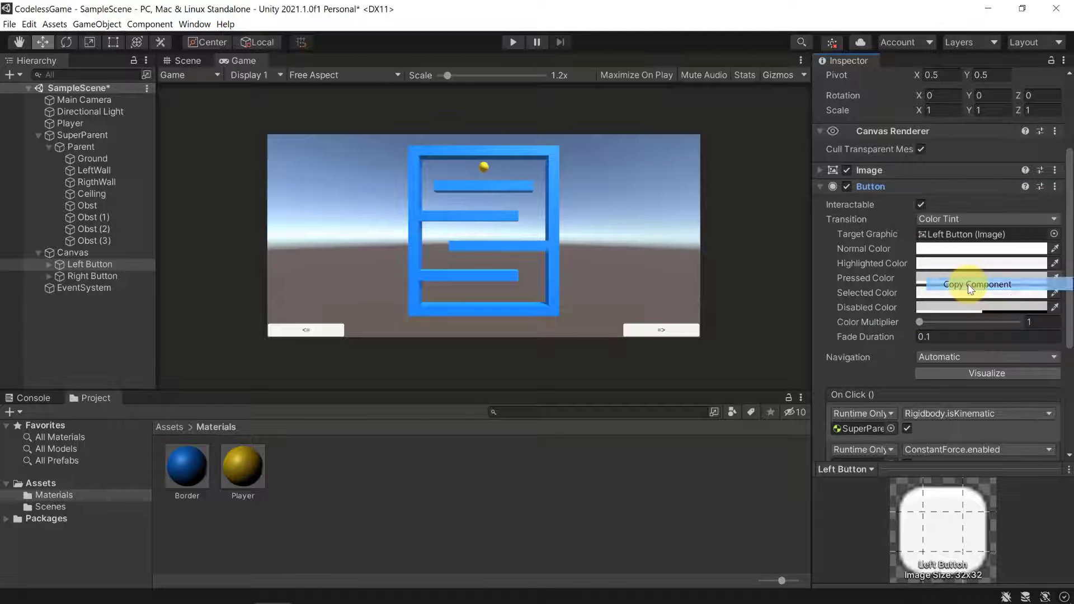
Paste the copied Button component values onto the Right Button's existing Button component
left_click(88, 276)
left_click(1056, 188)
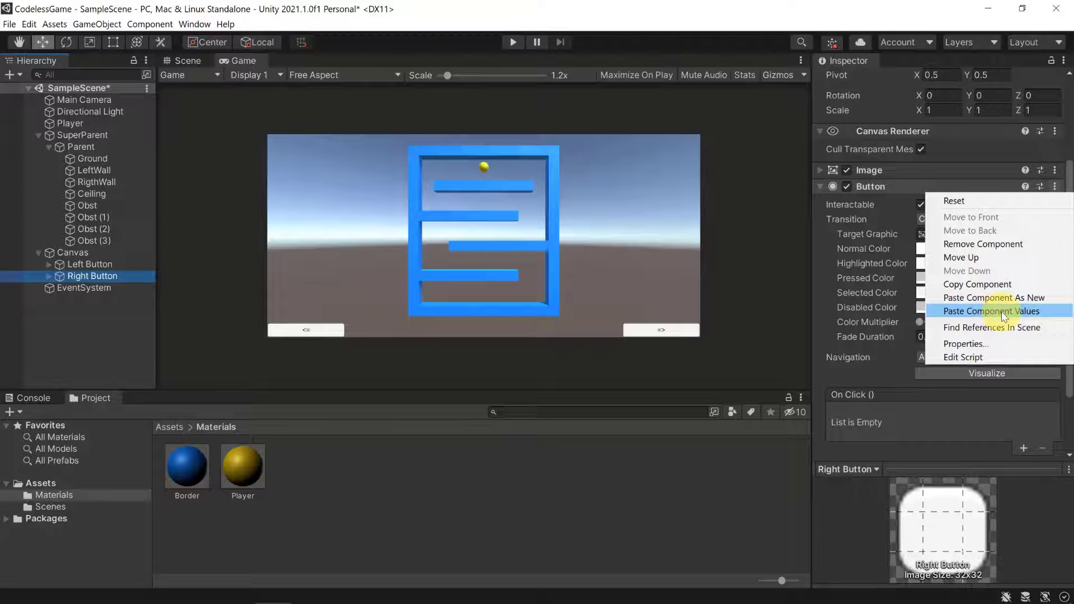
left_click(875, 189)
left_click(901, 185)
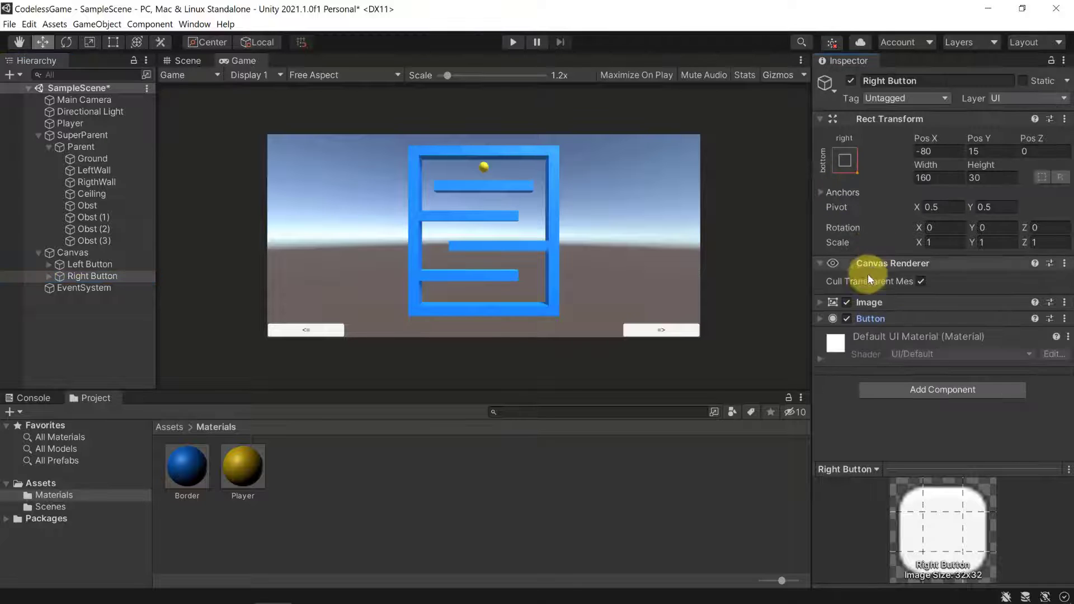
left_click(818, 318)
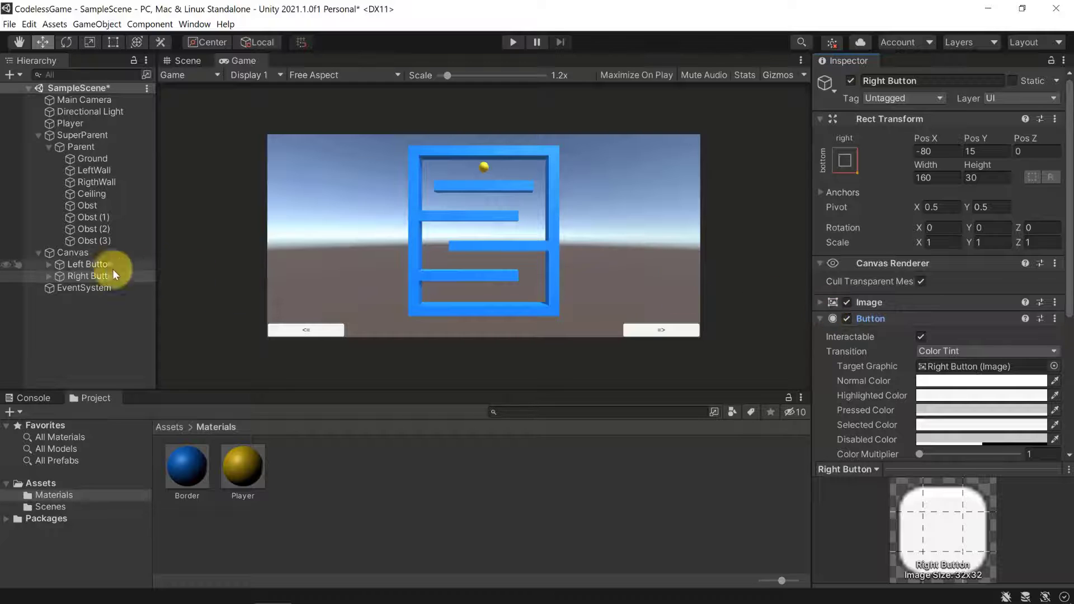
scroll(1044, 320, "down", 4)
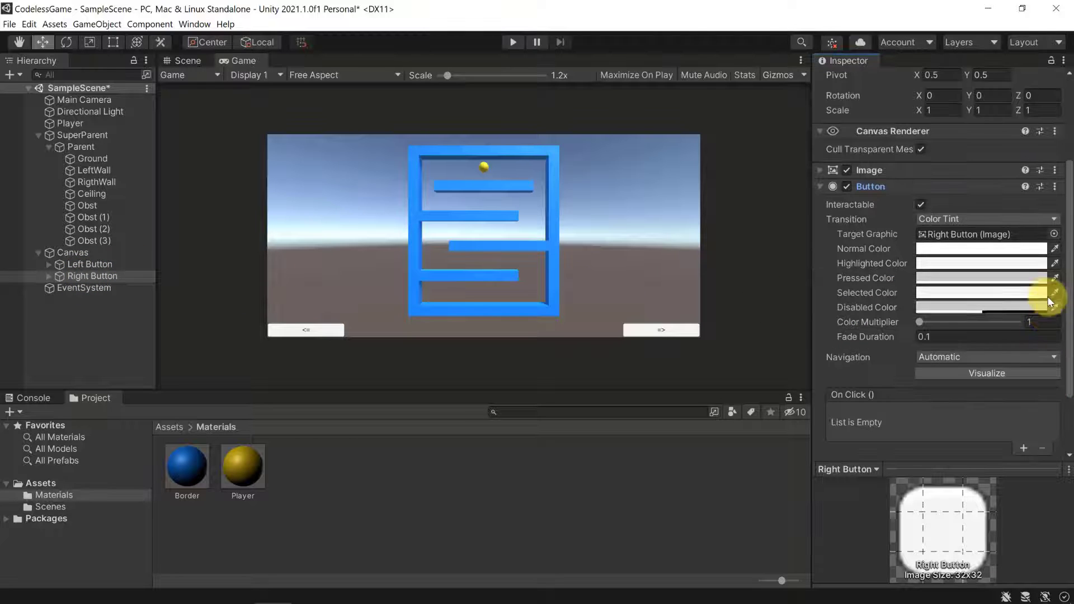
scroll(919, 371, "down", 4)
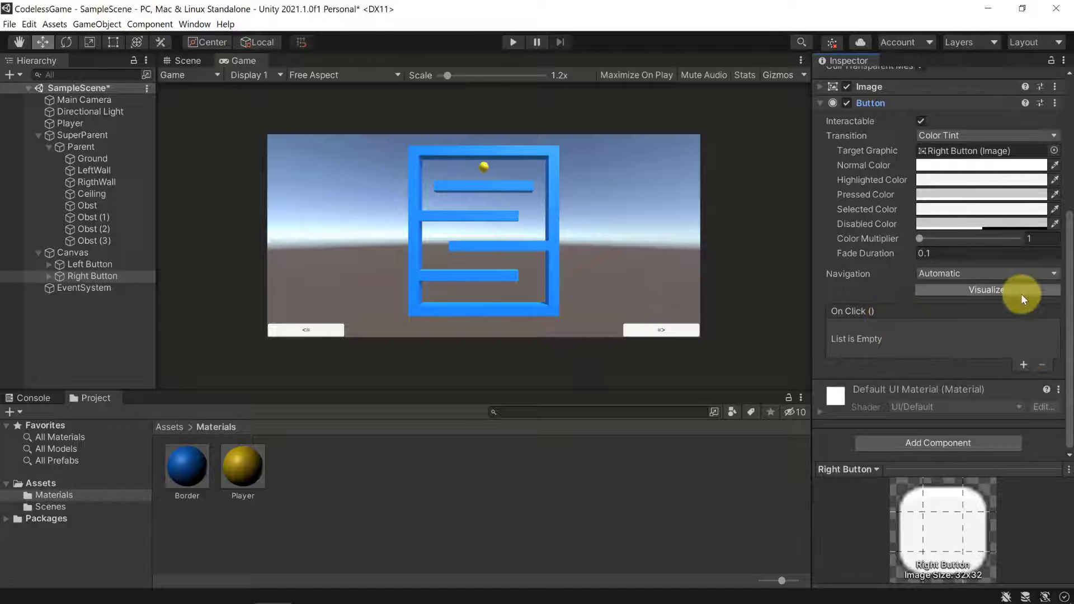
scroll(1026, 288, "up", 3)
left_click(1055, 235)
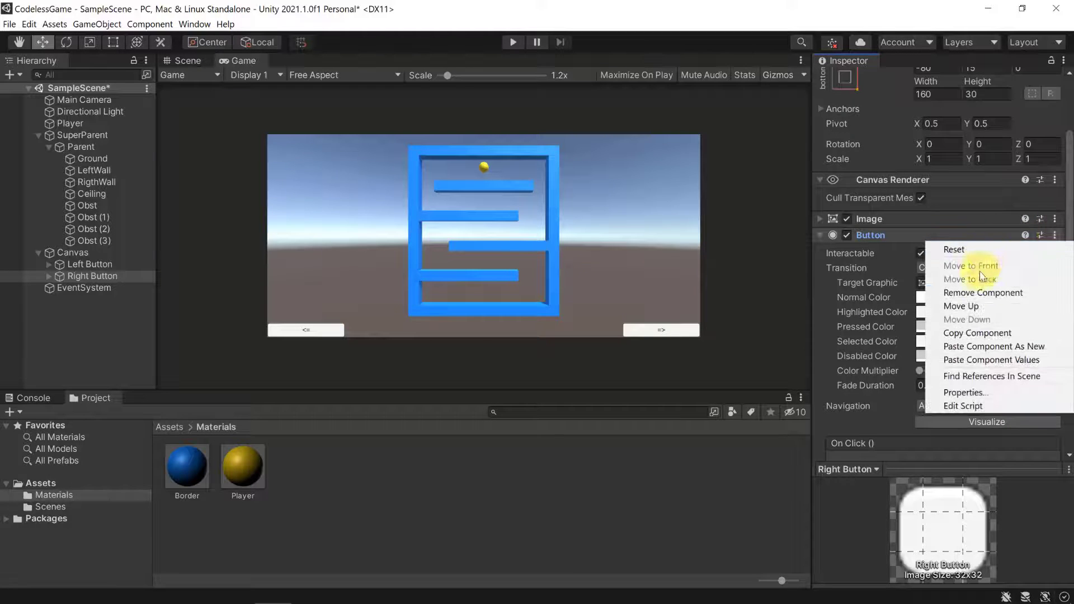
left_click(991, 361)
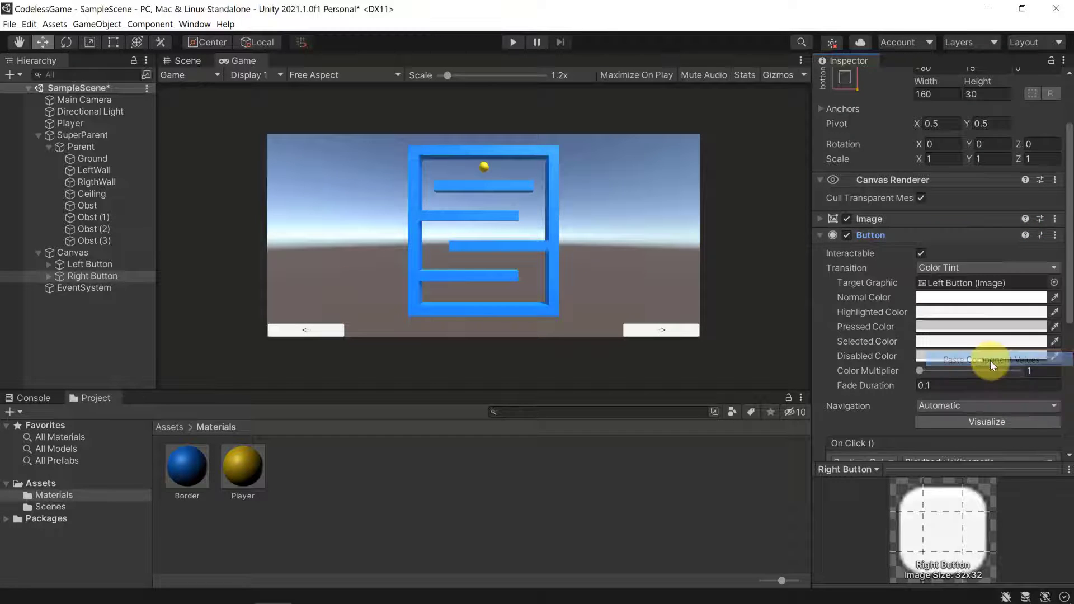
Set the Right Button's On Click values: SuperParent isKinematic unchecked and ConstantForce.enabled checked, Parent isKinematic checked and ConstantForce.enabled unchecked
scroll(931, 322, "down", 4)
left_click(907, 346)
left_click(907, 417)
left_click(907, 380)
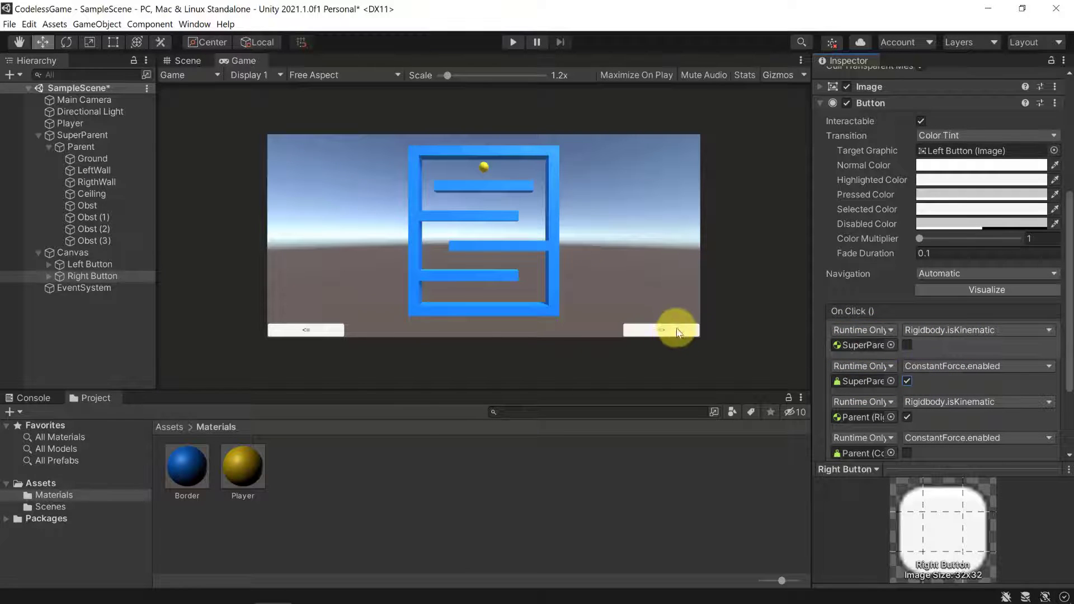
left_click(907, 381)
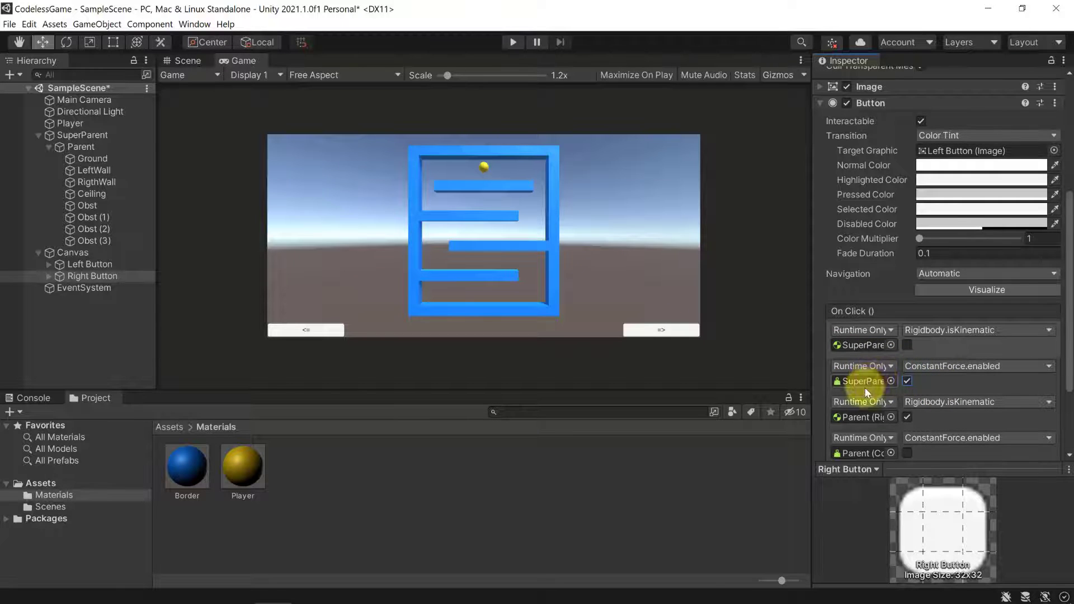
scroll(919, 372, "down", 3)
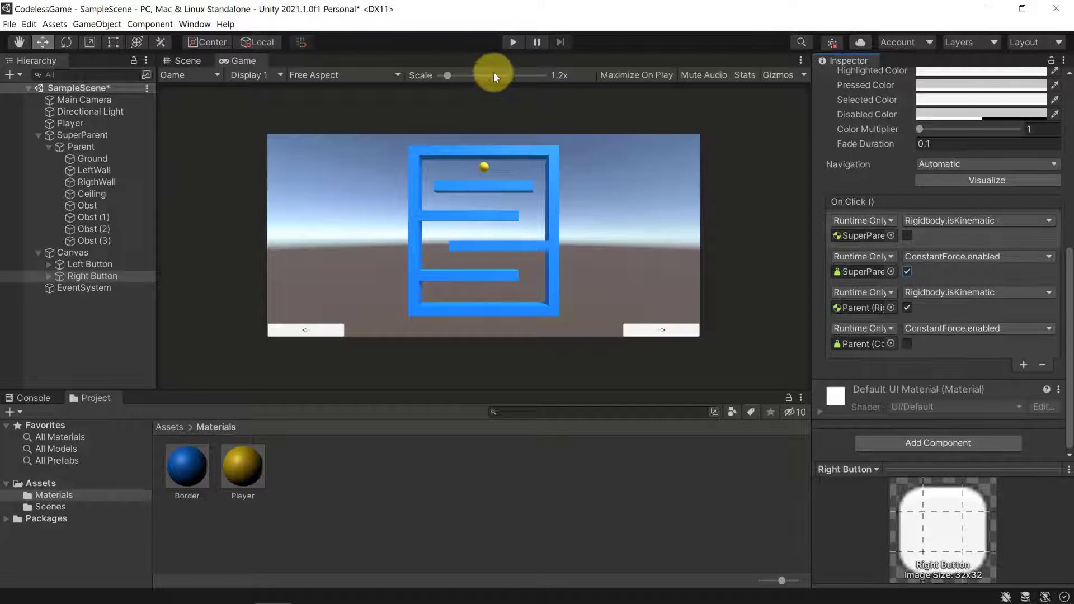
Play-test the maze by rotating the frame with the left and right game buttons, and stop play mode
left_click(512, 43)
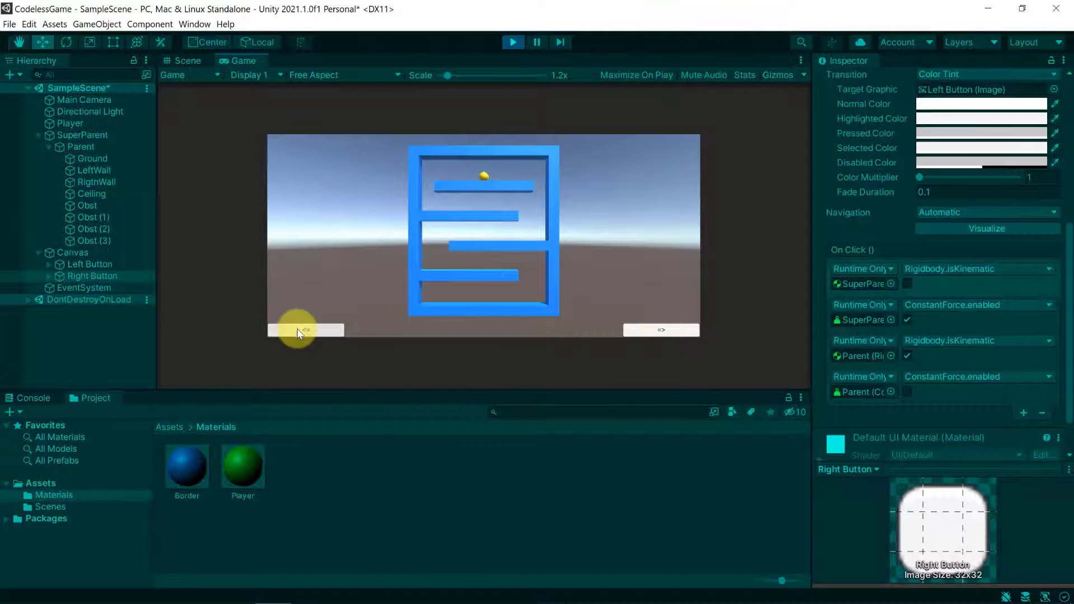
left_click(297, 329)
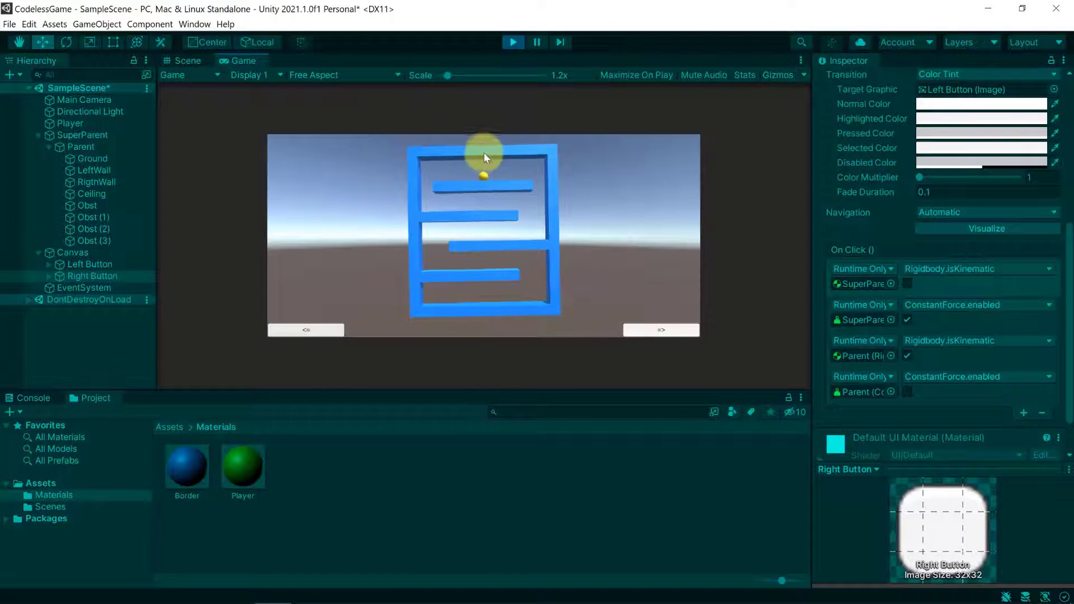
left_click(653, 333)
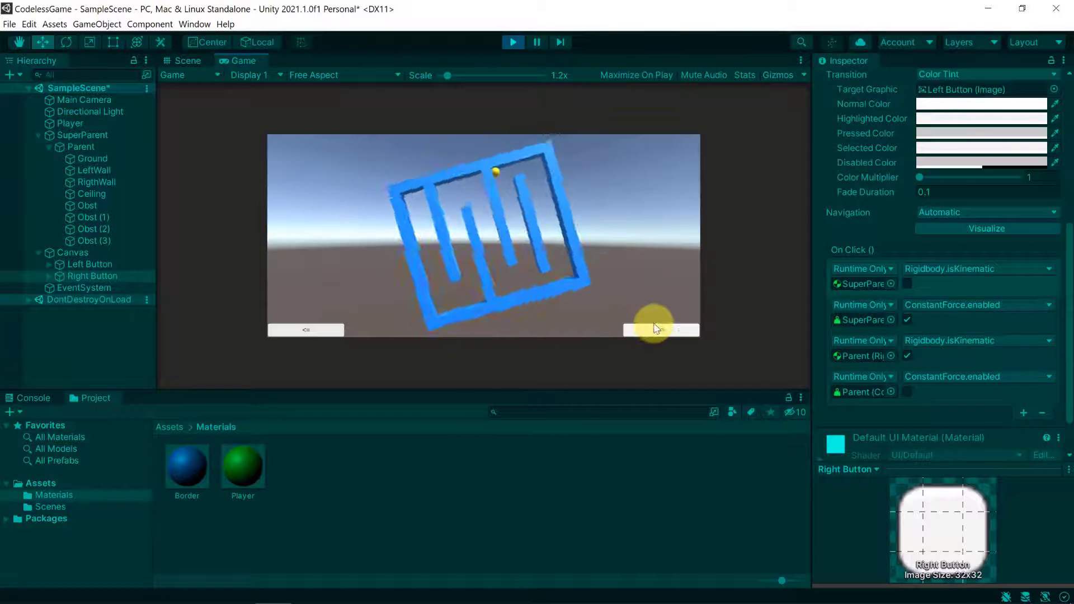
left_click(652, 326)
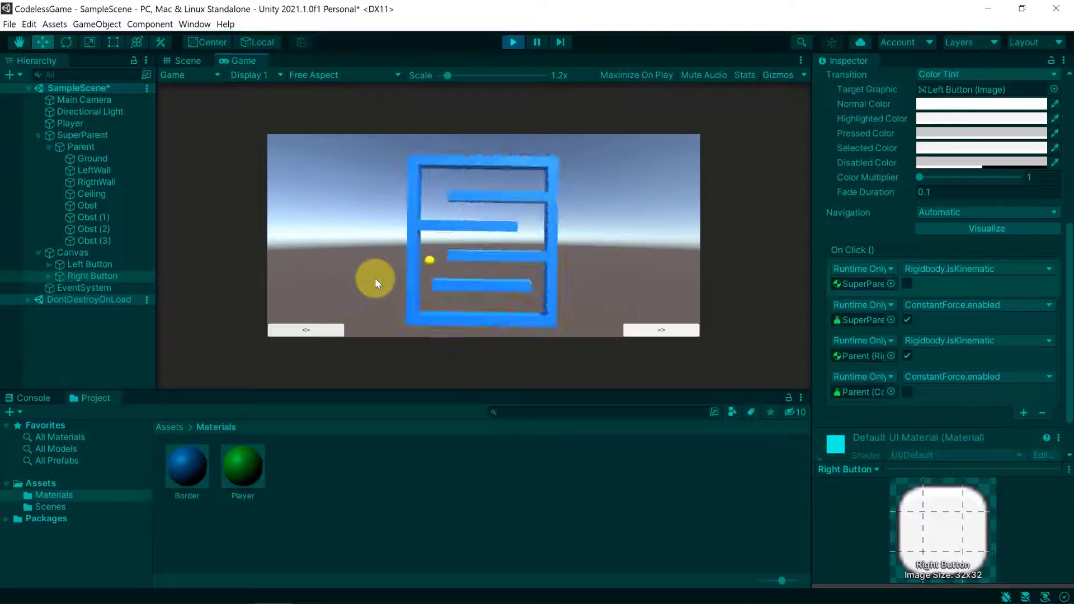
left_click(512, 43)
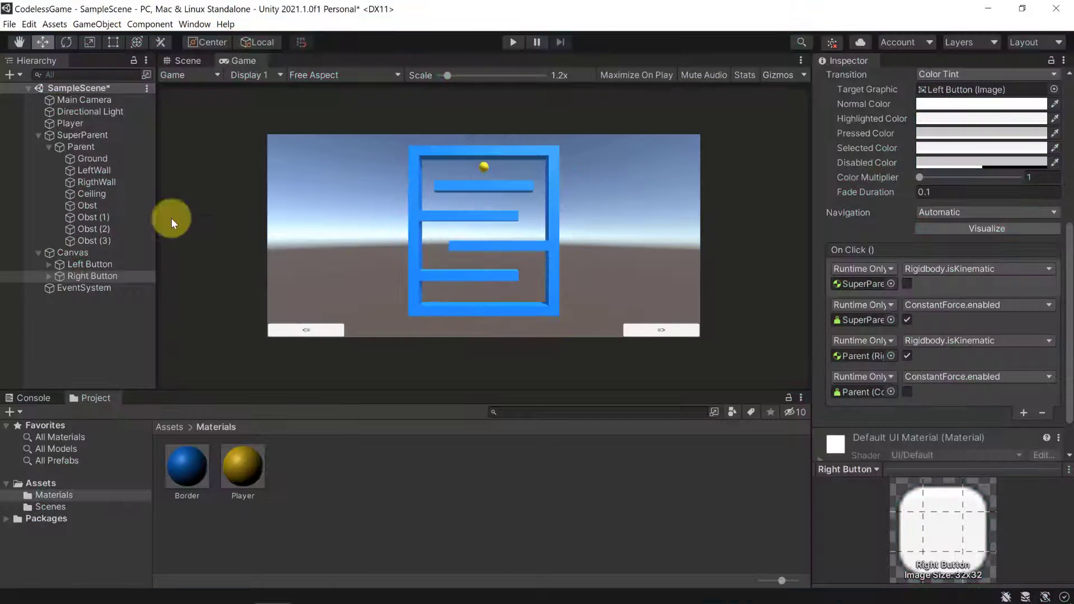
Set SuperParent's Constant Force Relative Torque Z to -0.05
left_click(82, 136)
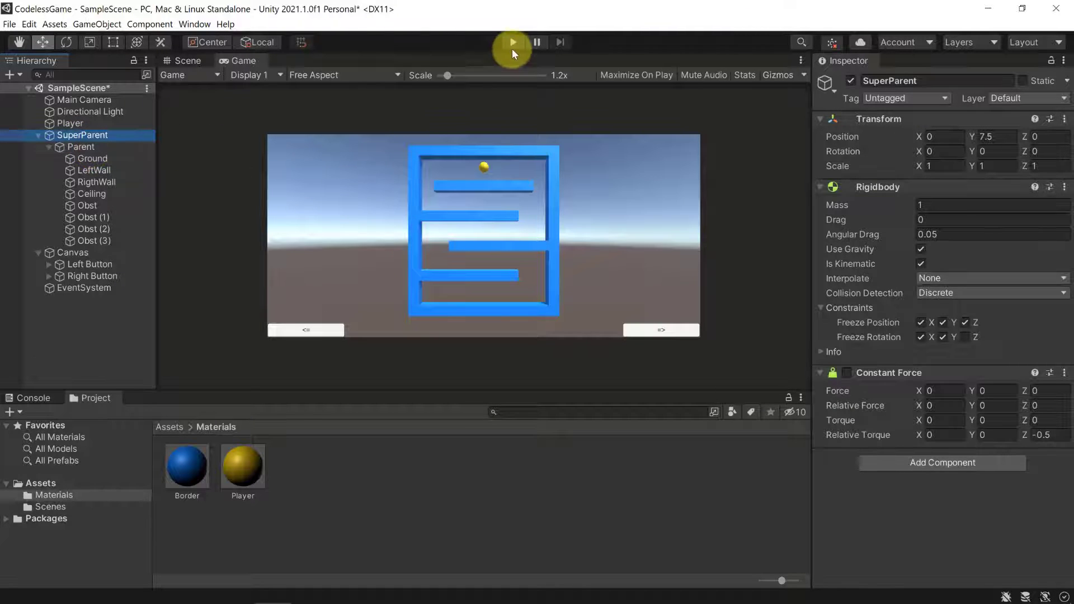
left_click(1048, 435)
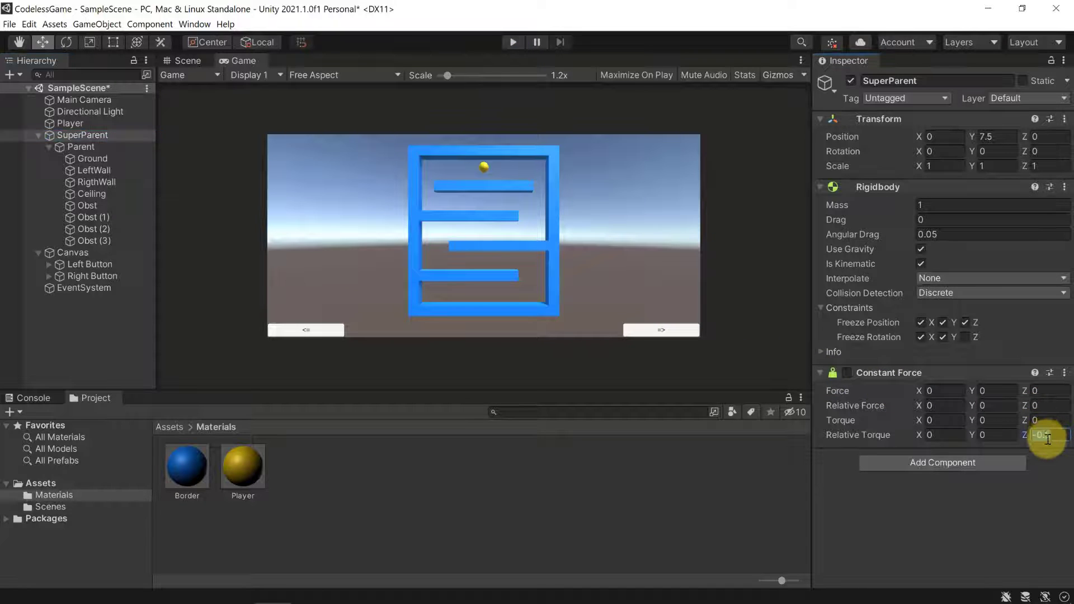
left_click(1045, 435)
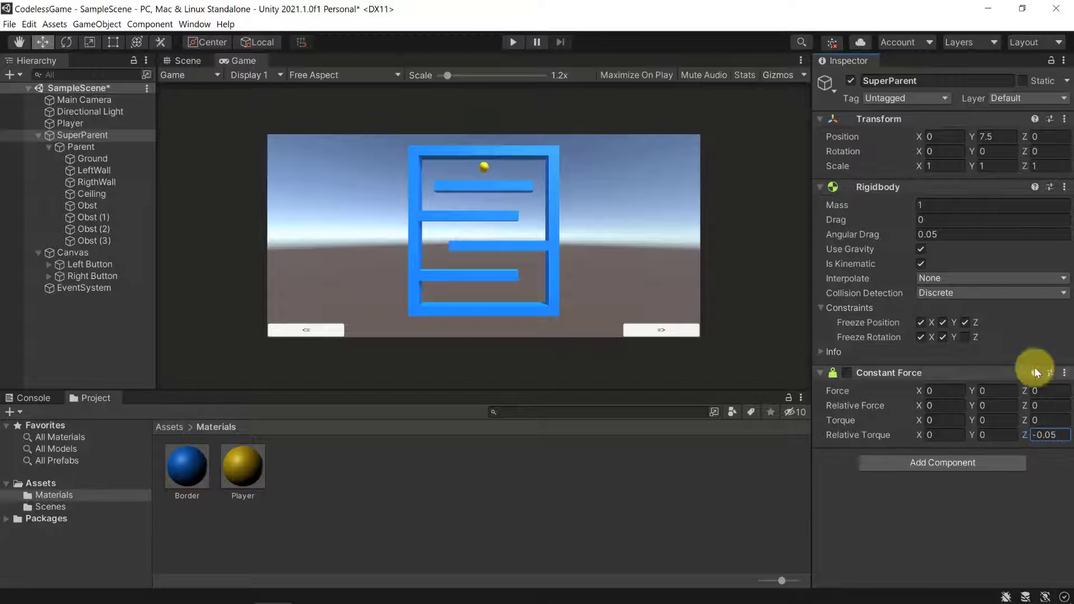
Run the game and alternate the left and right buttons to test SuperParent's reduced torque, and stop play mode
left_click(510, 41)
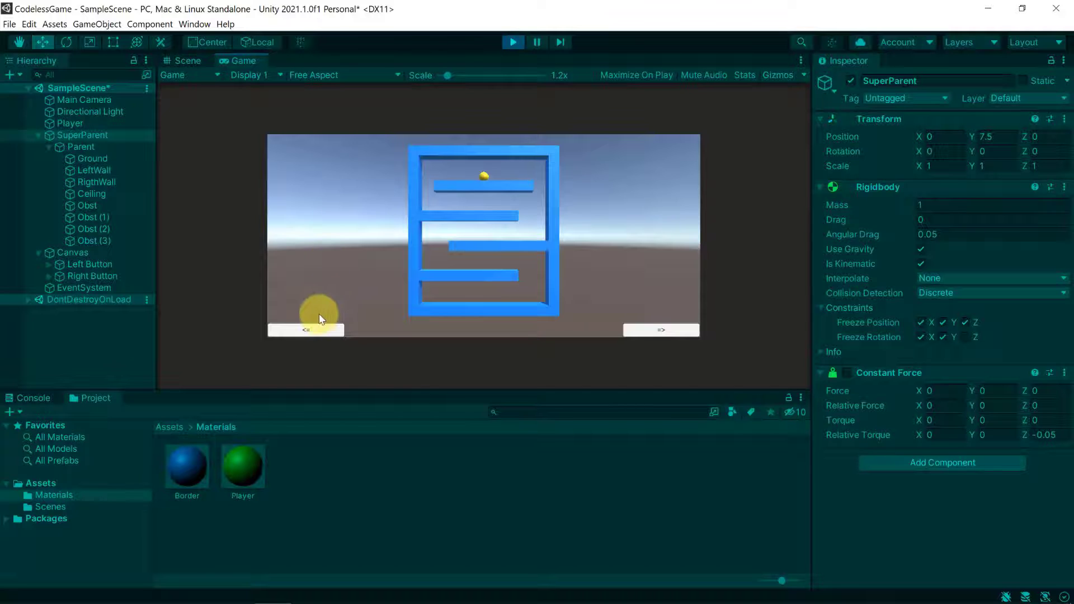
left_click(321, 328)
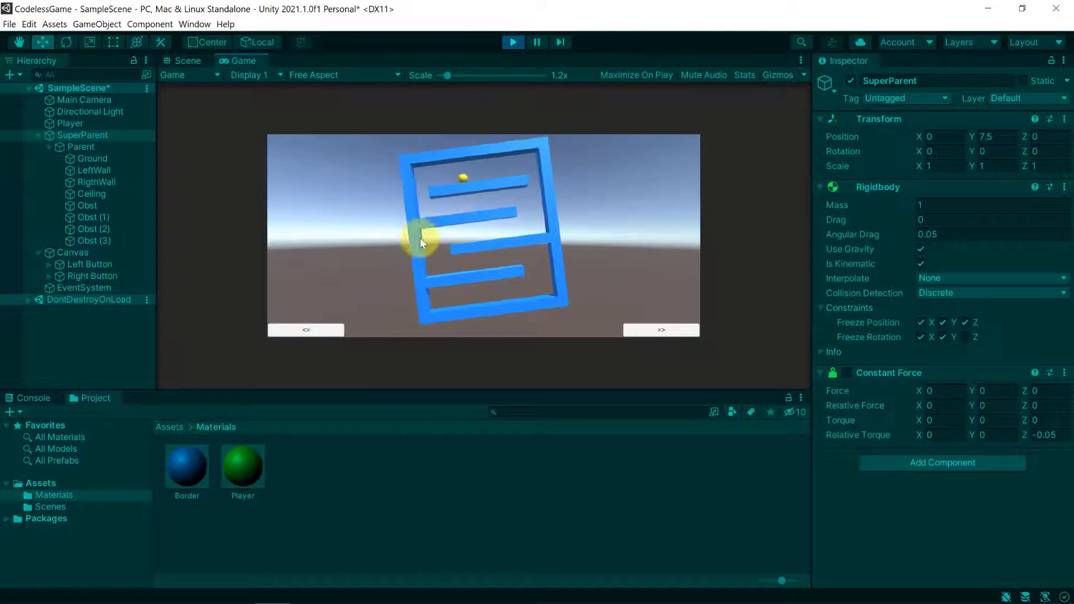
left_click(644, 334)
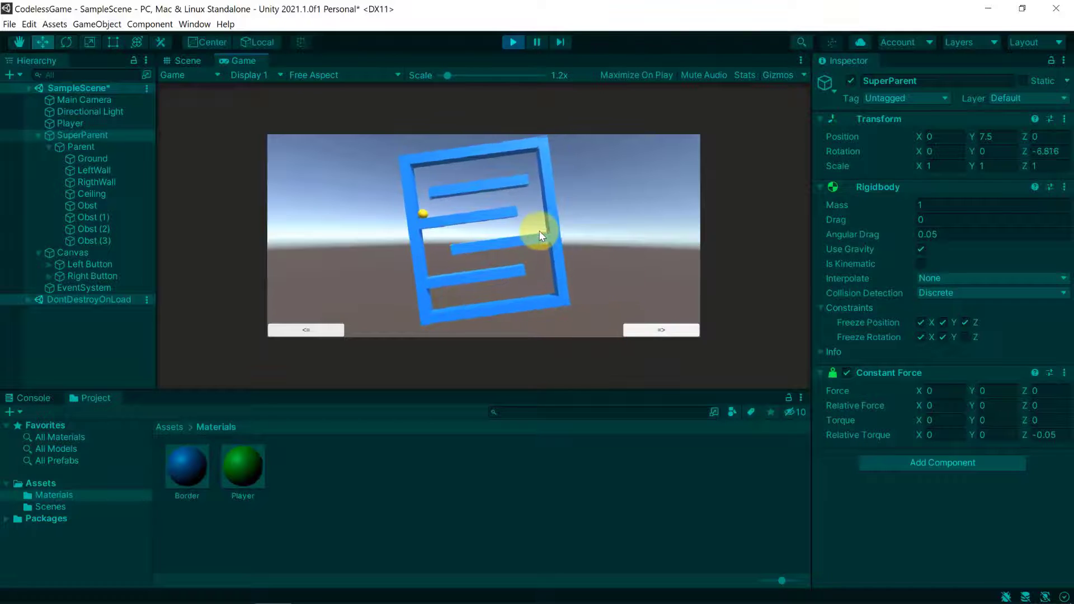
left_click(320, 326)
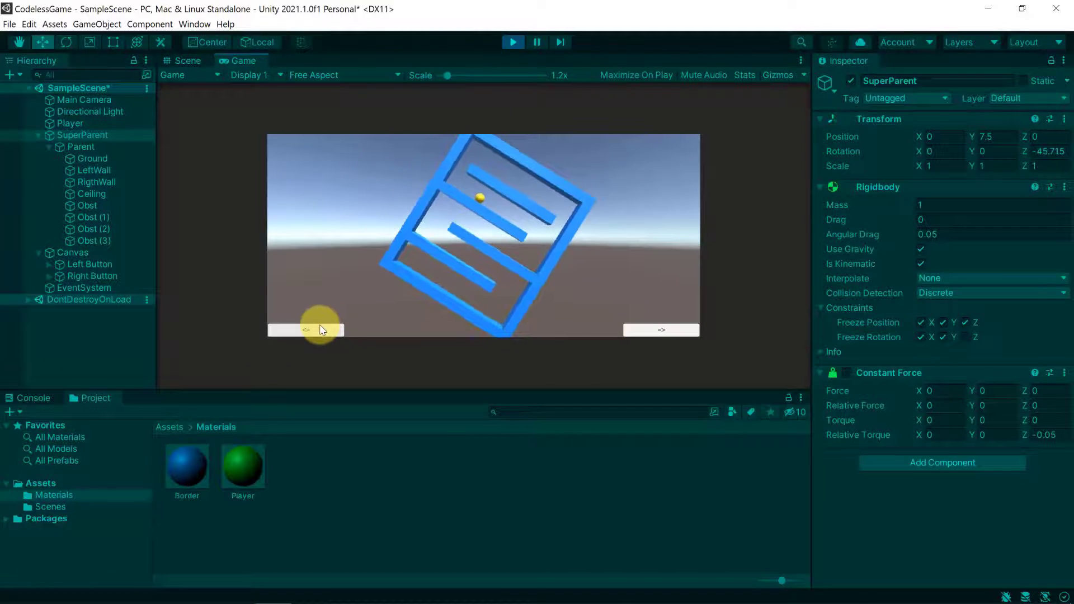
left_click(311, 332)
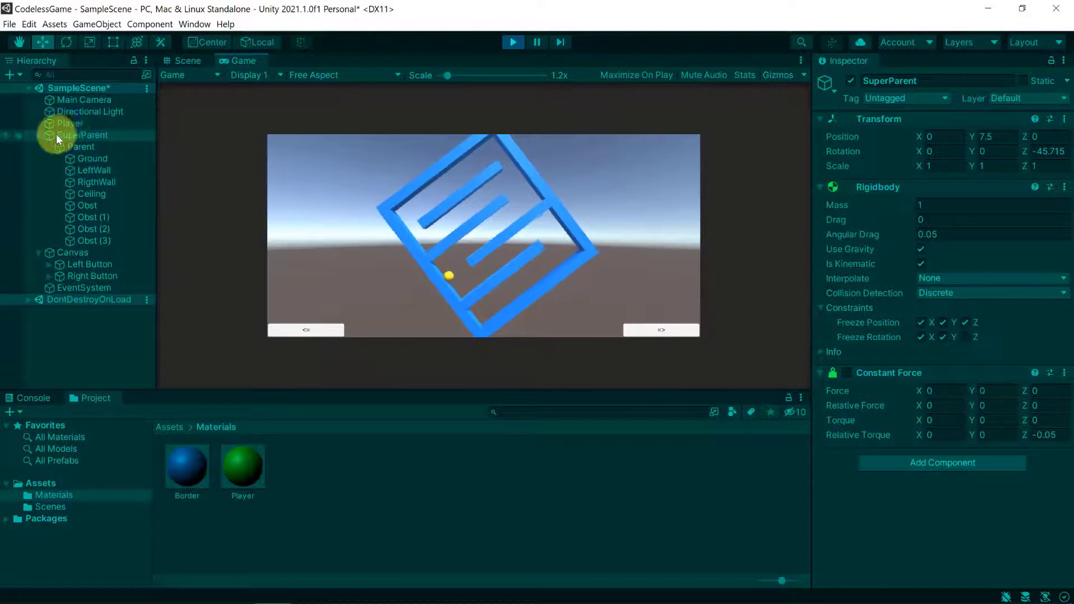
left_click(668, 330)
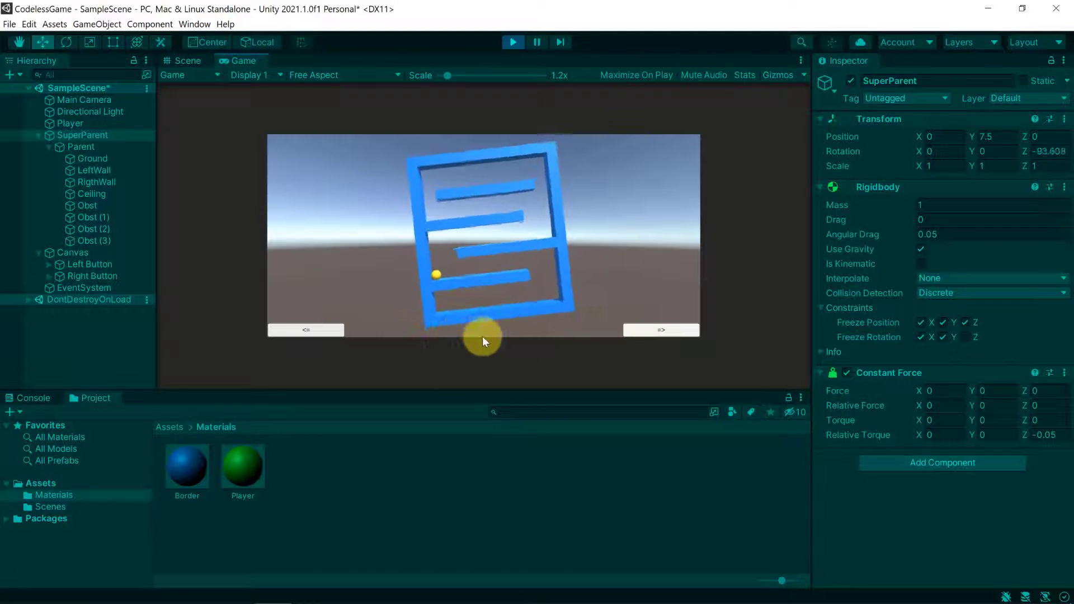
left_click(321, 331)
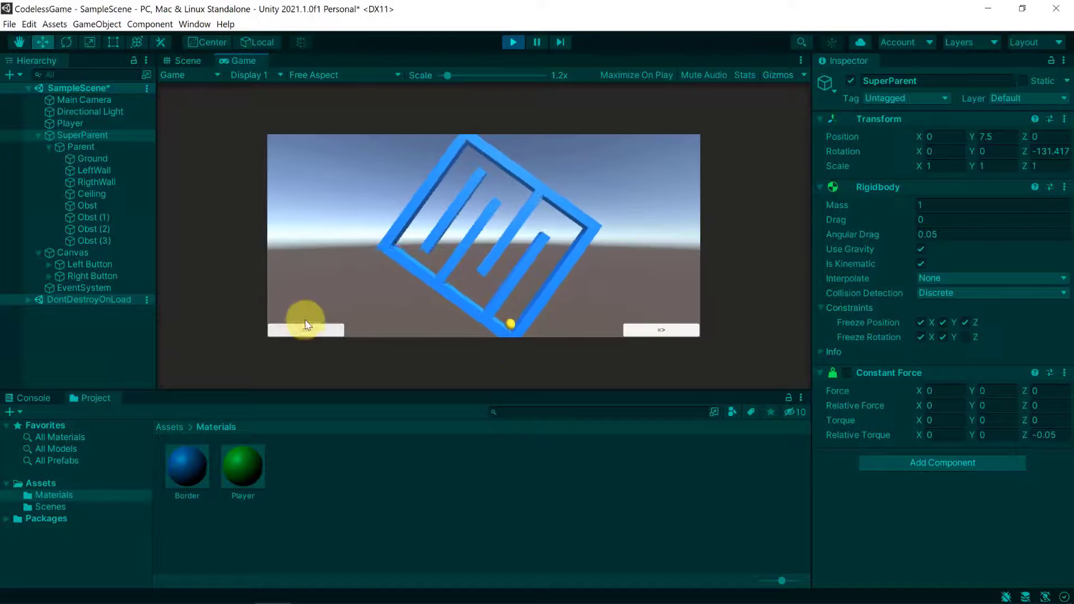
left_click(510, 43)
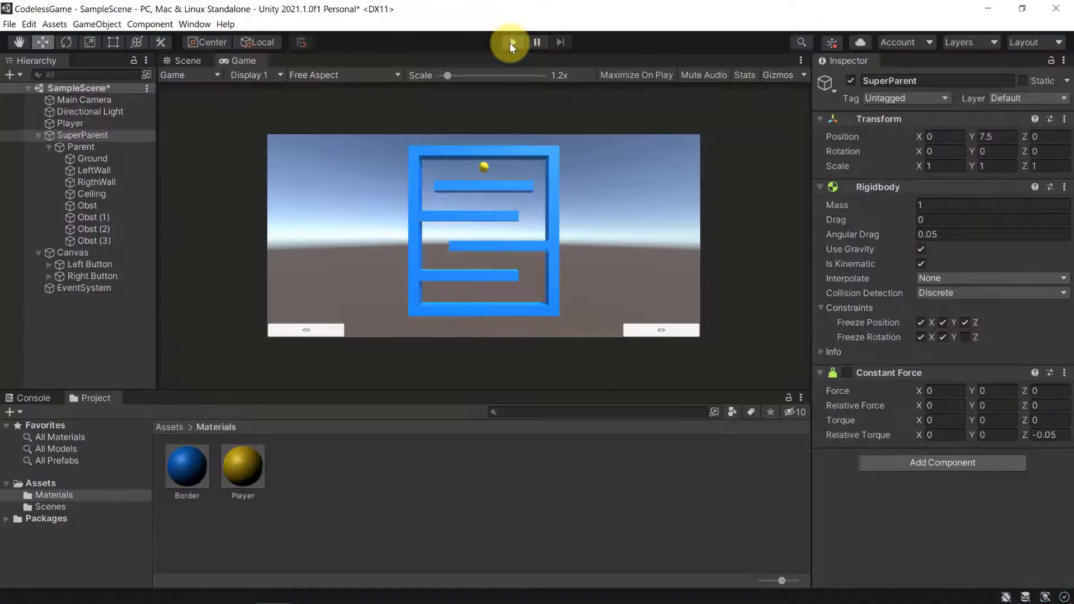
Check Parent's Rigidbody Angular Drag and set SuperParent's Angular Drag to 0 to match
left_click(81, 147)
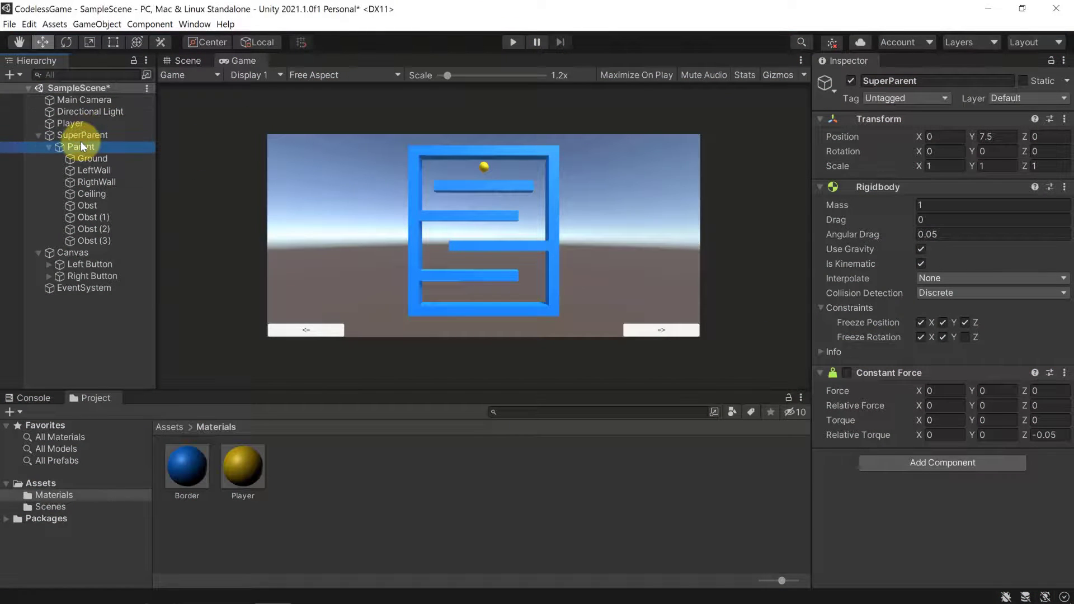
left_click_drag(940, 233, 889, 233)
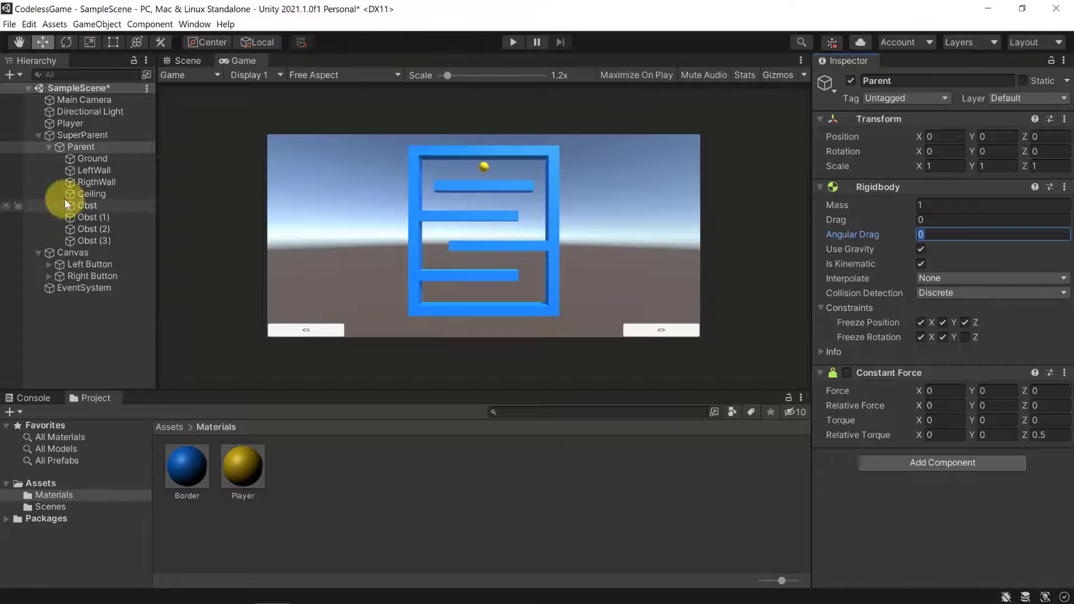
left_click(104, 134)
left_click(939, 230)
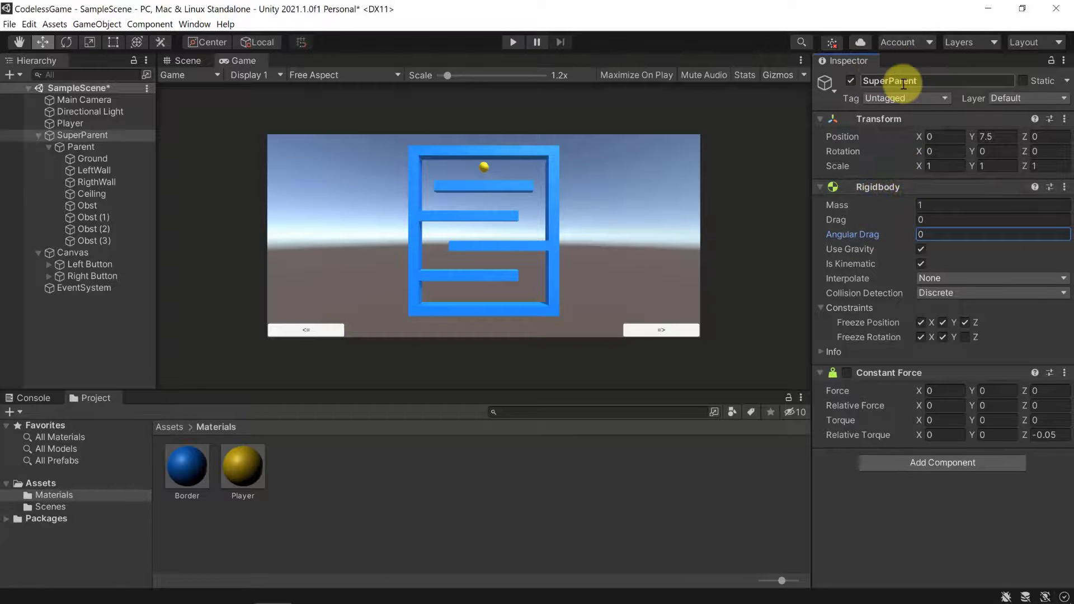
Test the right button's rotation in play mode with SuperParent's new Angular Drag, and stop the game
left_click(514, 41)
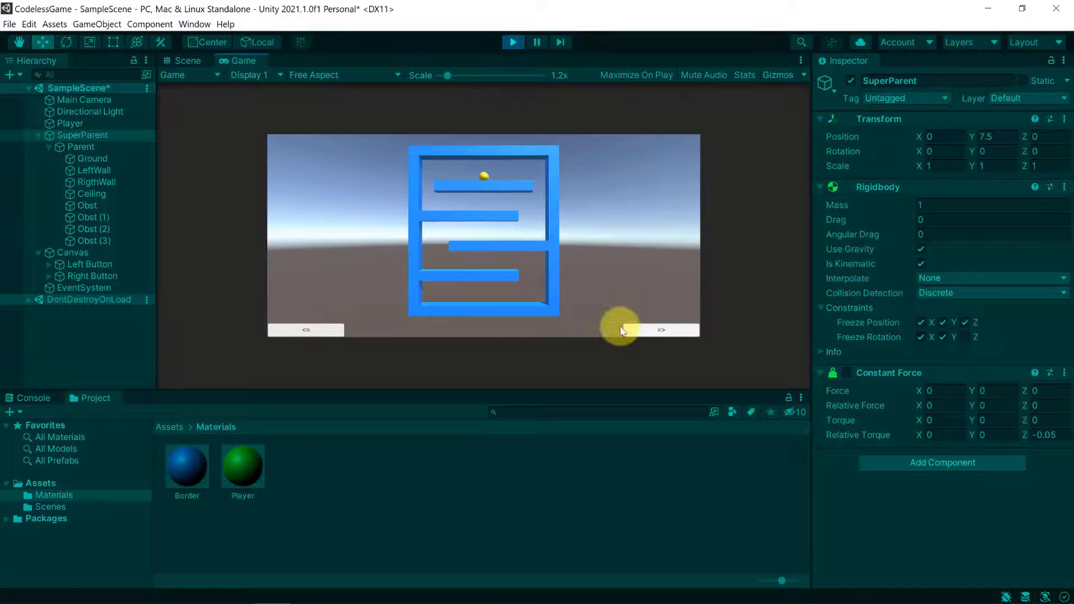
left_click(651, 330)
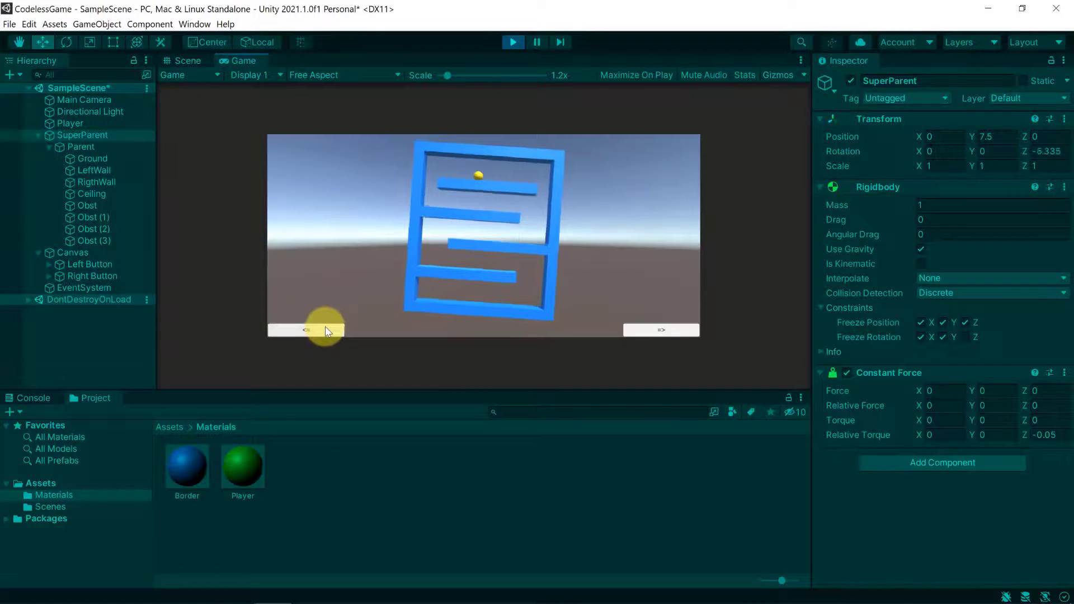
left_click(513, 42)
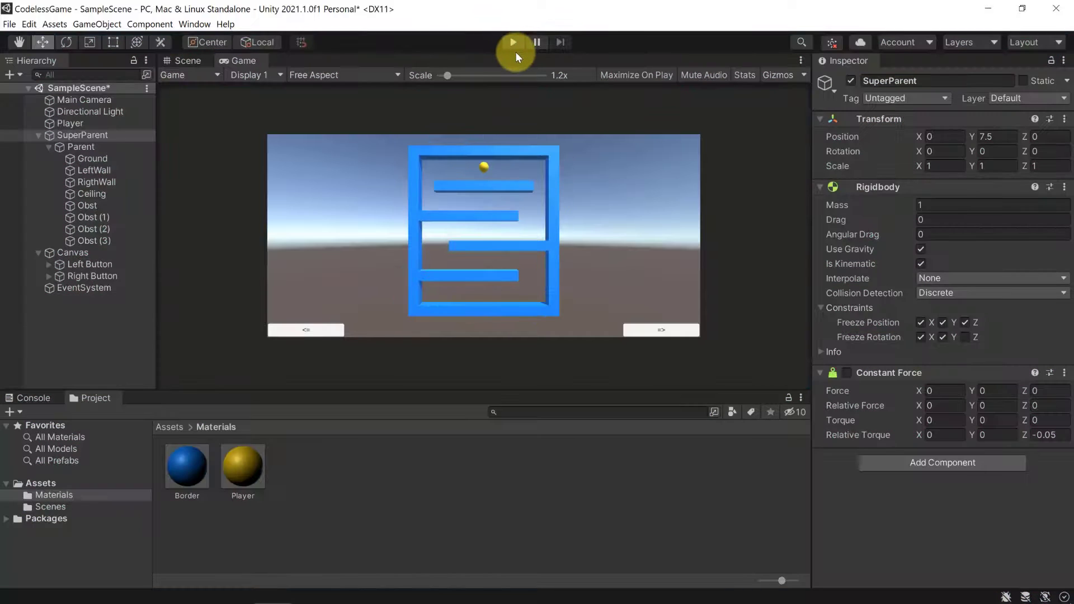
Set SuperParent's Constant Force Relative Torque Z to -0.5 and compare its settings with Parent's
left_click(1047, 436)
key("Right")
key("BackSpace")
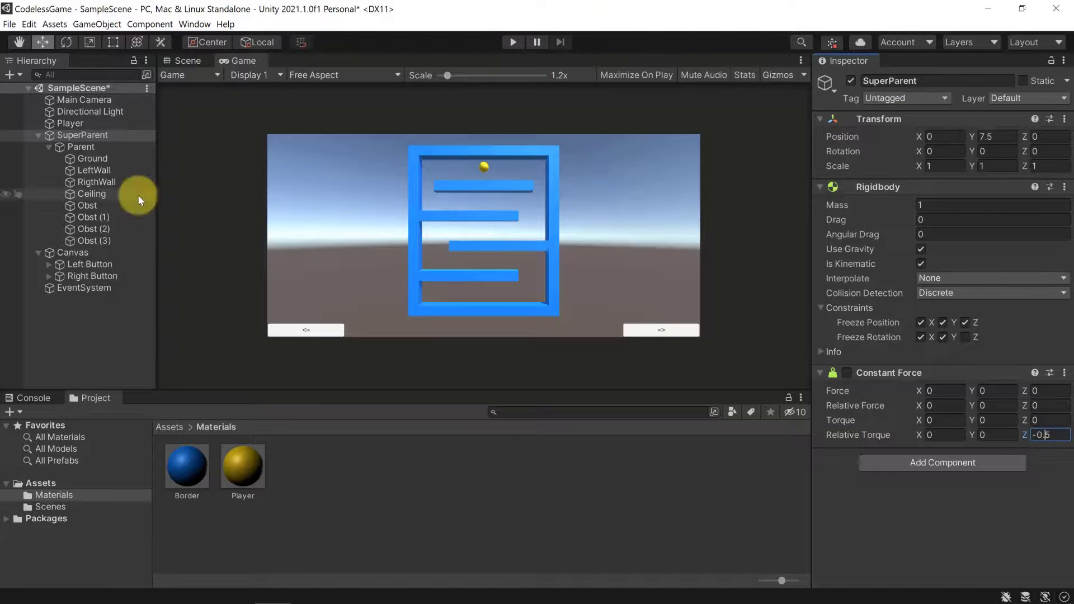
left_click(79, 147)
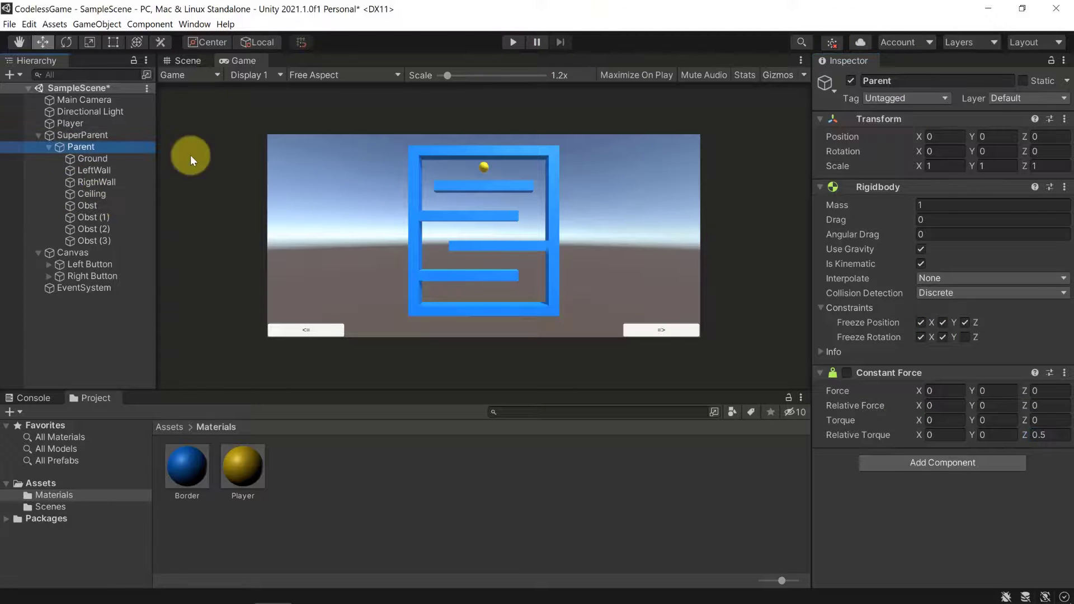
left_click(86, 136)
Play the game to test both rotation buttons with SuperParent's -0.5 torque, and stop play mode
left_click(511, 42)
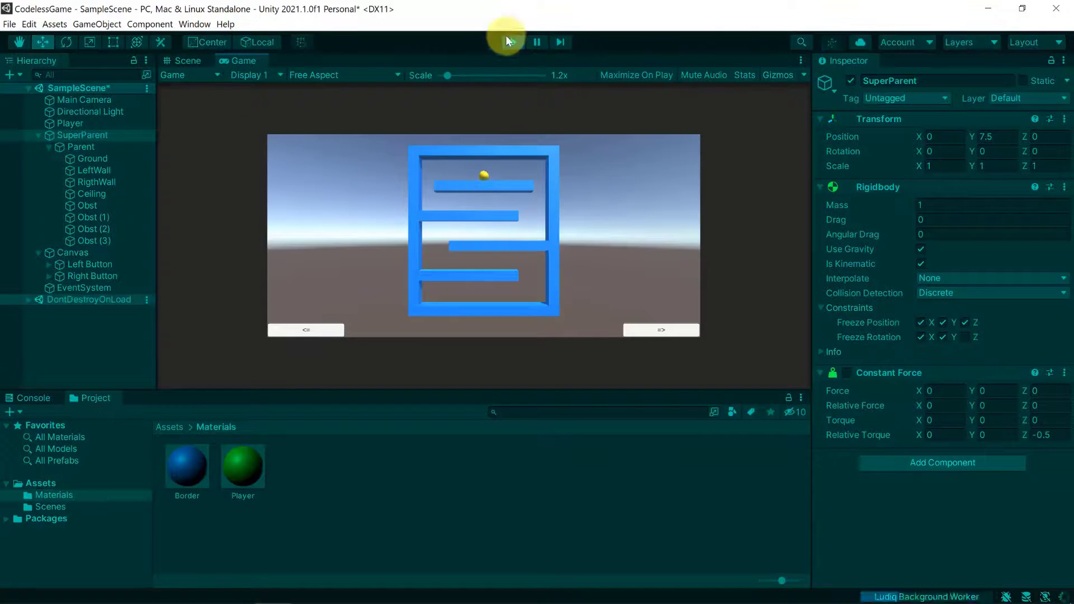
left_click(660, 331)
left_click(322, 331)
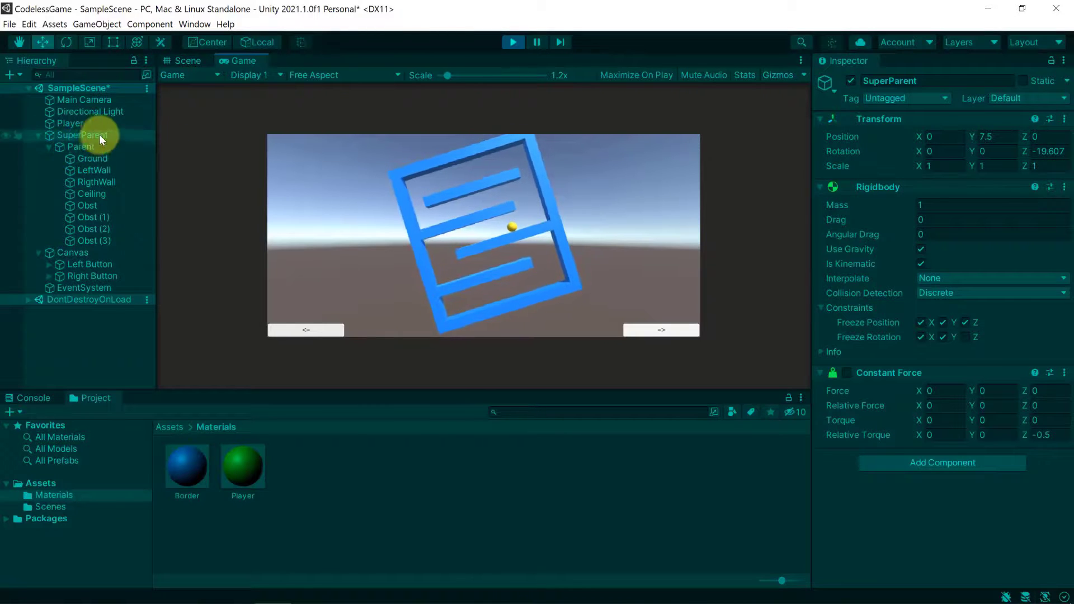
left_click(512, 42)
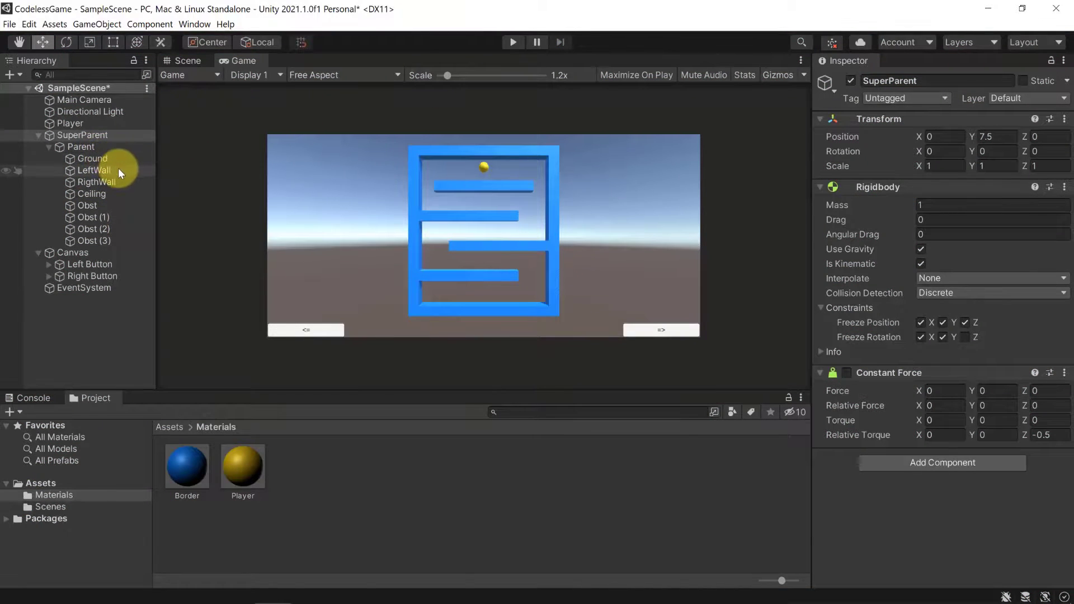
Open SuperParent's Constant Force Relative Torque Z value for editing
left_click(1048, 435)
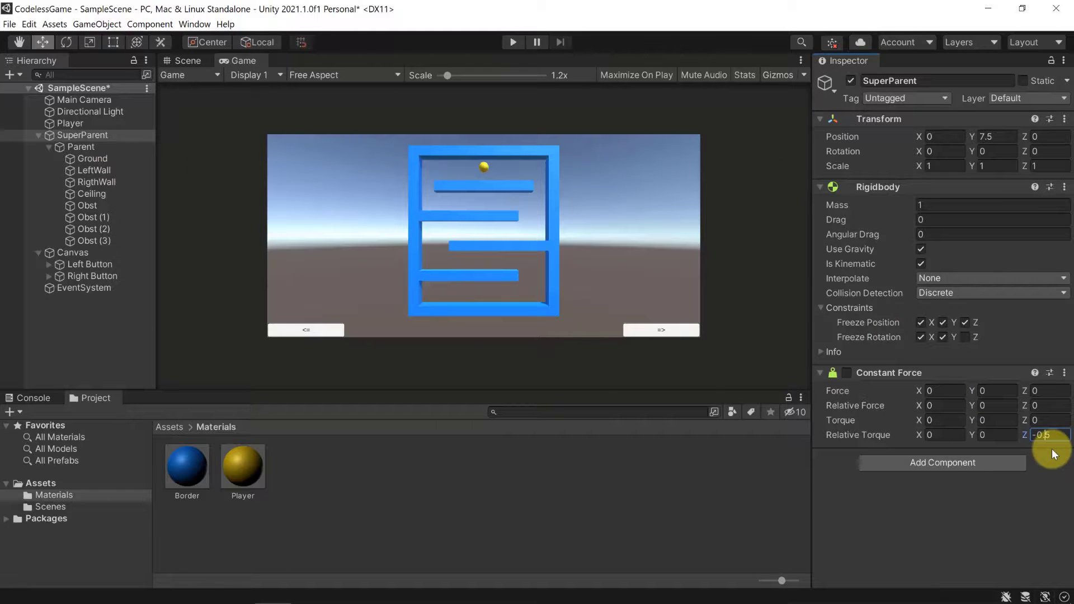